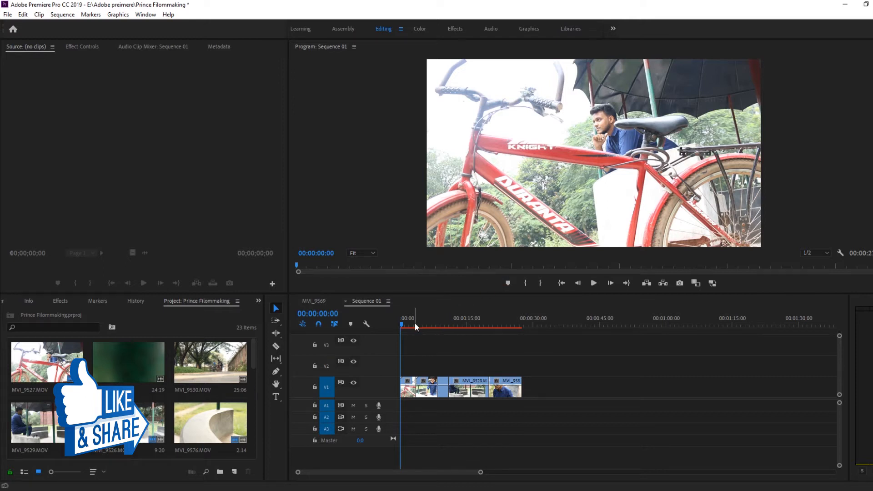
# Play Sequence 01 from its start in an enlarged program preview and return the playhead to the beginning.
pyautogui.moveTo(414, 324); pyautogui.dragTo(402, 325)
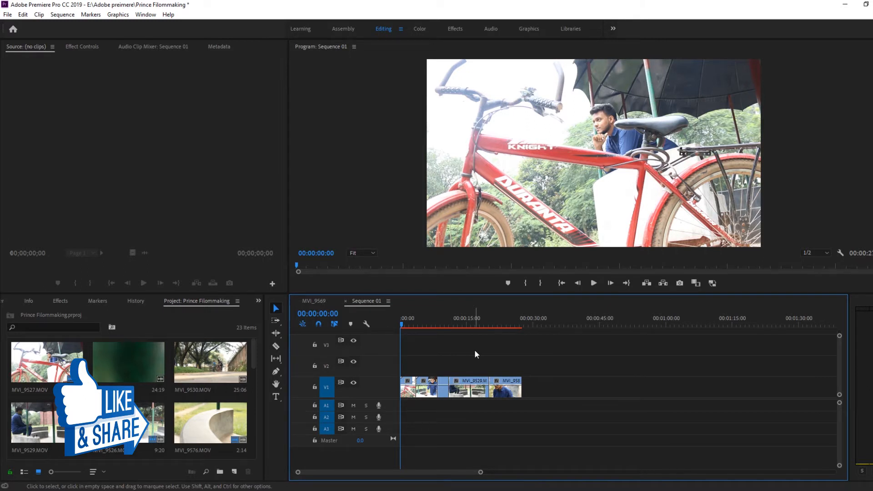
pyautogui.press('space')
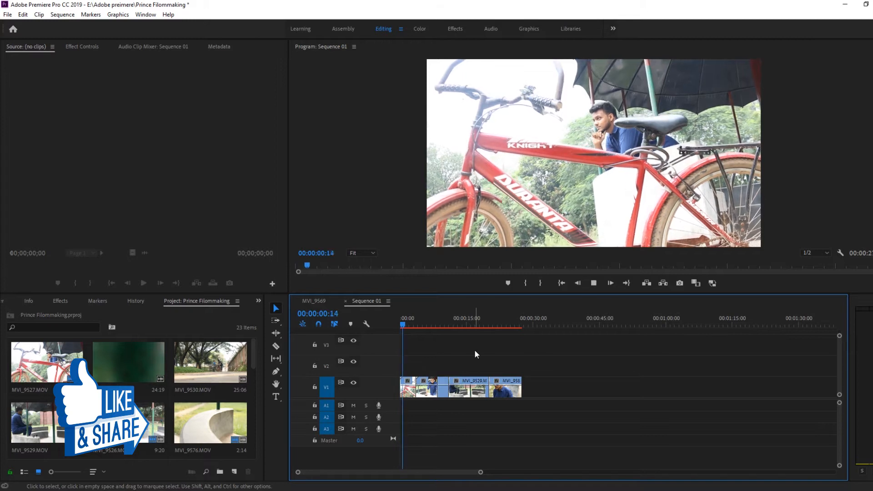
pyautogui.press('space')
pyautogui.moveTo(486, 294); pyautogui.dragTo(485, 361)
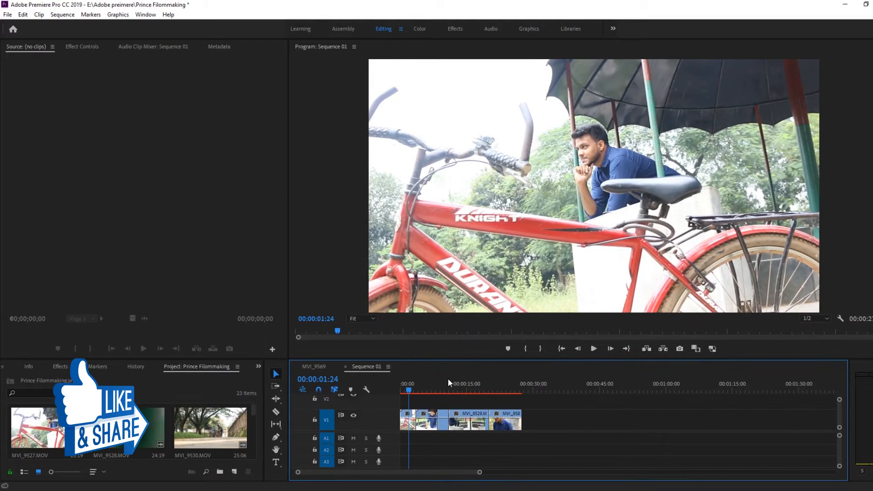
pyautogui.press('Home')
pyautogui.press('space')
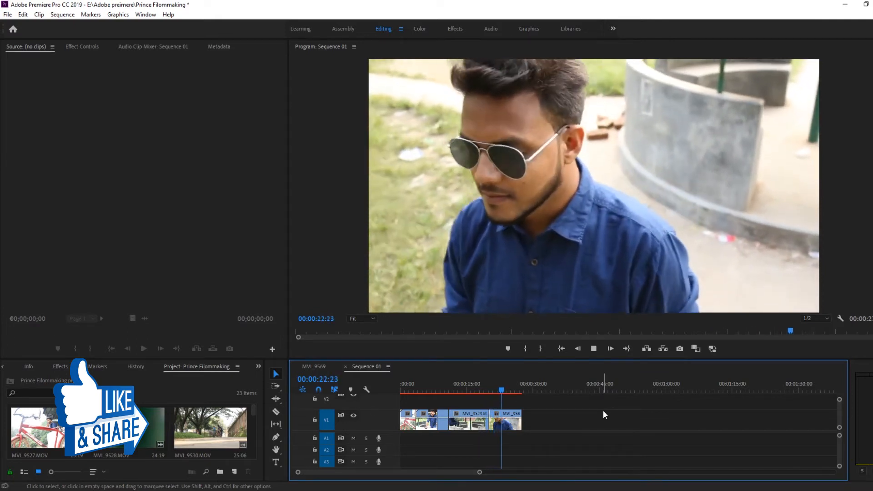
pyautogui.click(400, 387)
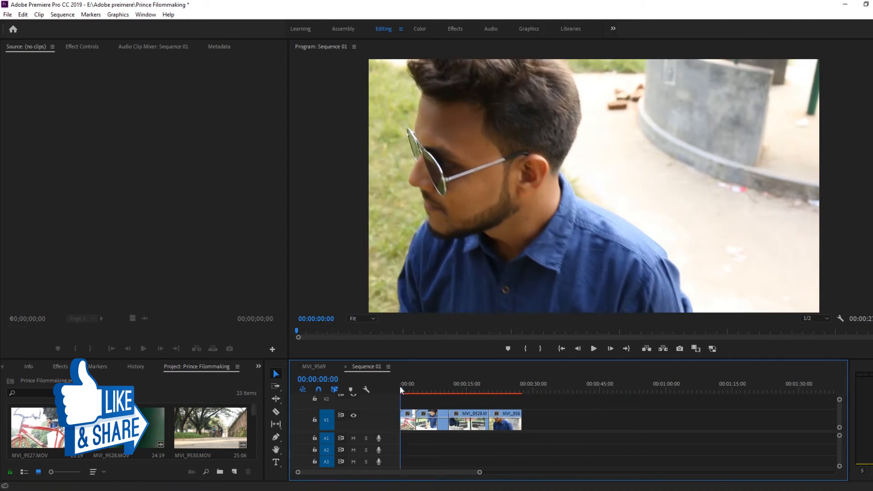
# Select all clips on track V1, review the cuts between them, and return the playhead to the start.
pyautogui.moveTo(553, 404); pyautogui.dragTo(404, 434)
pyautogui.click(411, 390)
pyautogui.press('space')
pyautogui.click(434, 389)
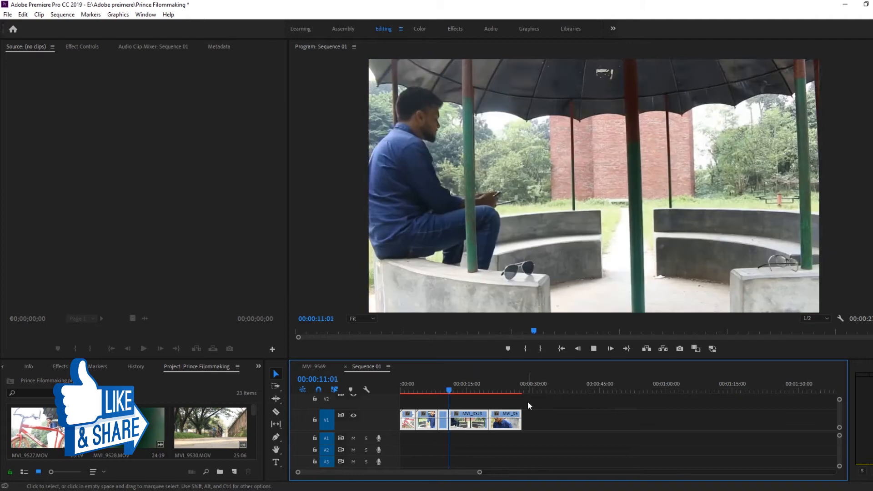
pyautogui.moveTo(417, 389); pyautogui.dragTo(385, 393)
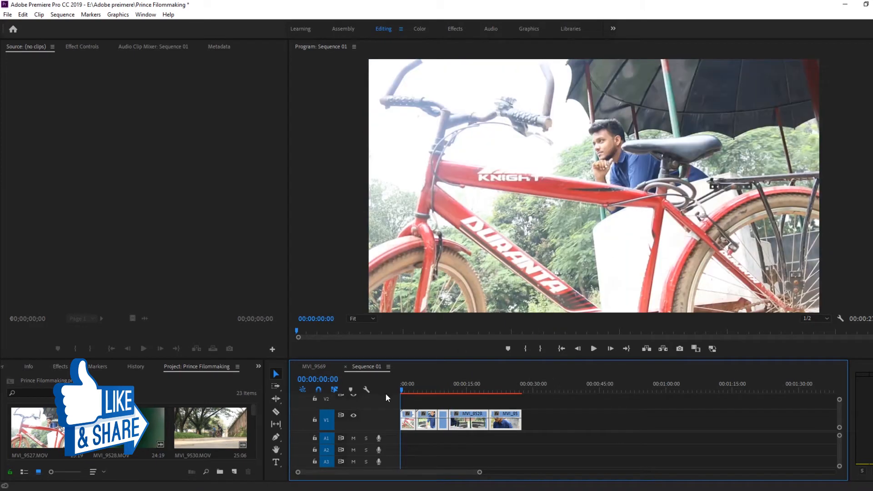
# Configure the sequence's media export as H.264 with the Match Source - High bitrate preset and Use Maximum Render Quality enabled.
pyautogui.click(7, 15)
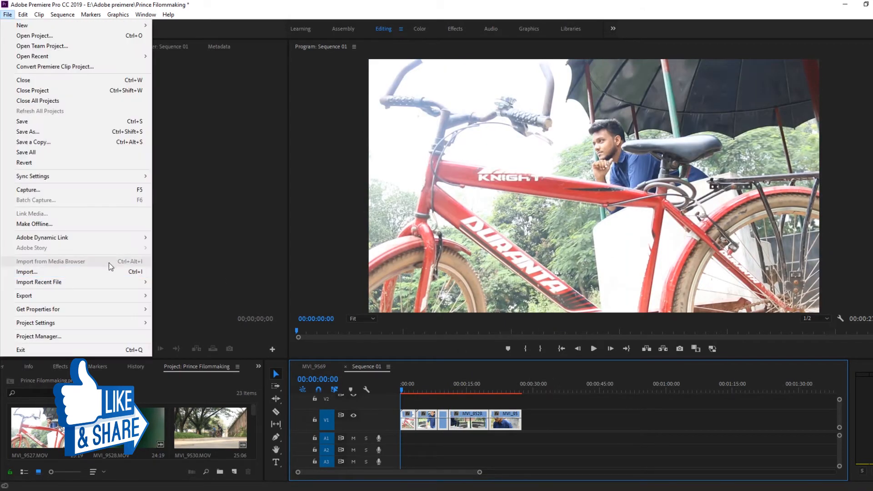
pyautogui.moveTo(110, 295)
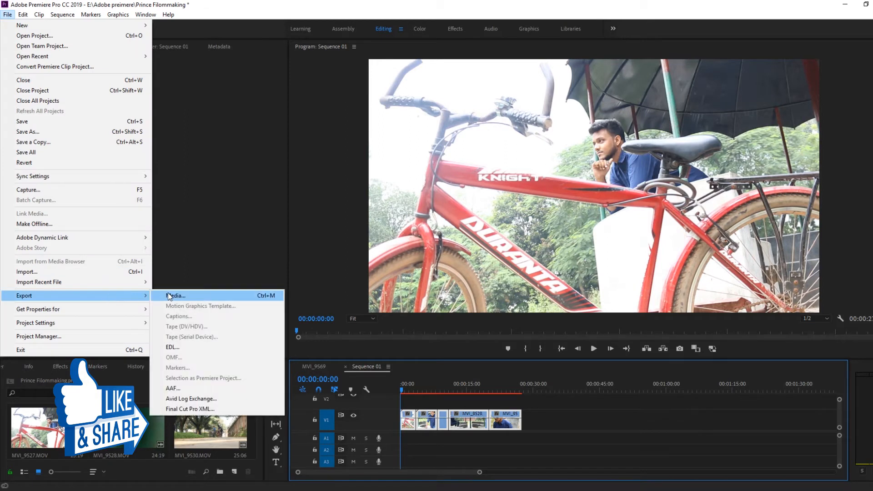
pyautogui.click(169, 295)
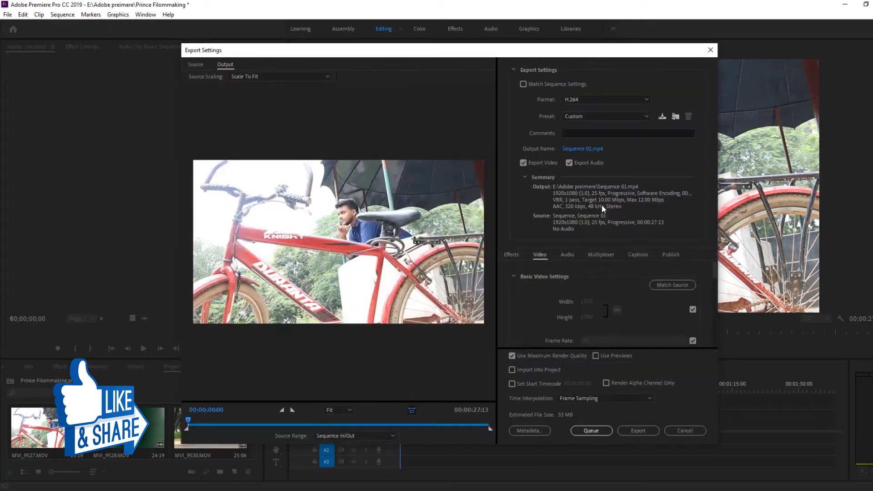
pyautogui.click(601, 100)
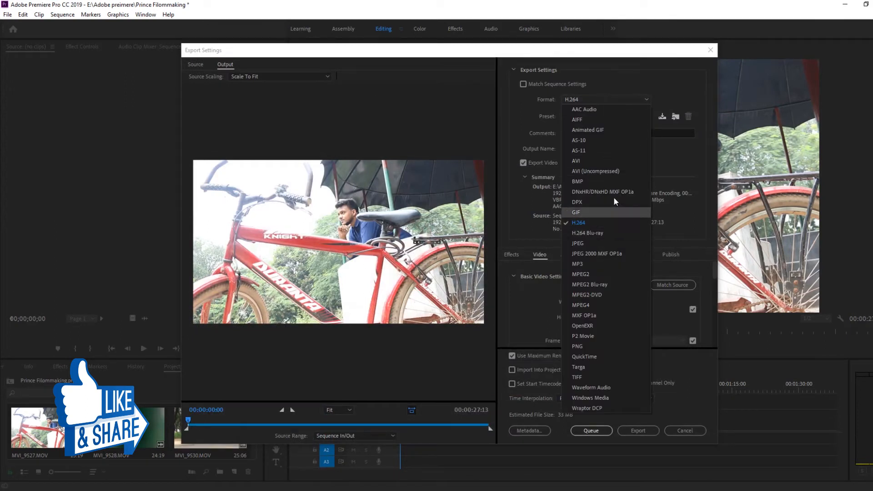
pyautogui.click(664, 88)
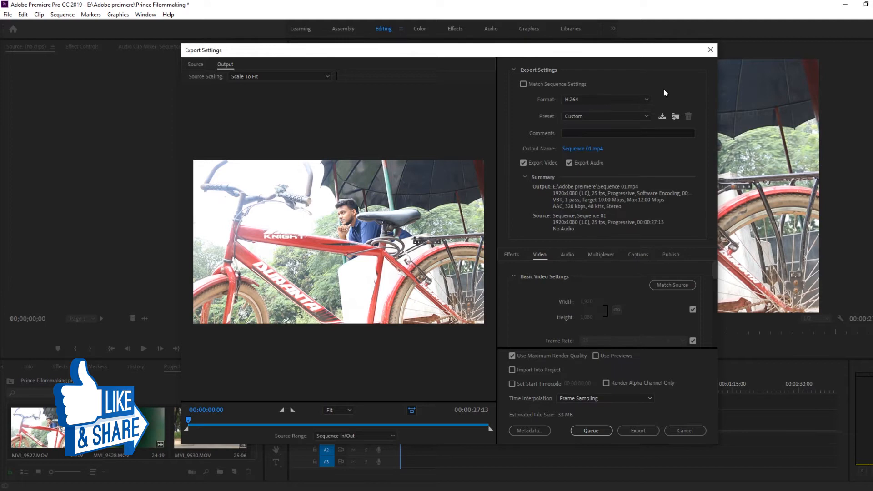
pyautogui.click(623, 116)
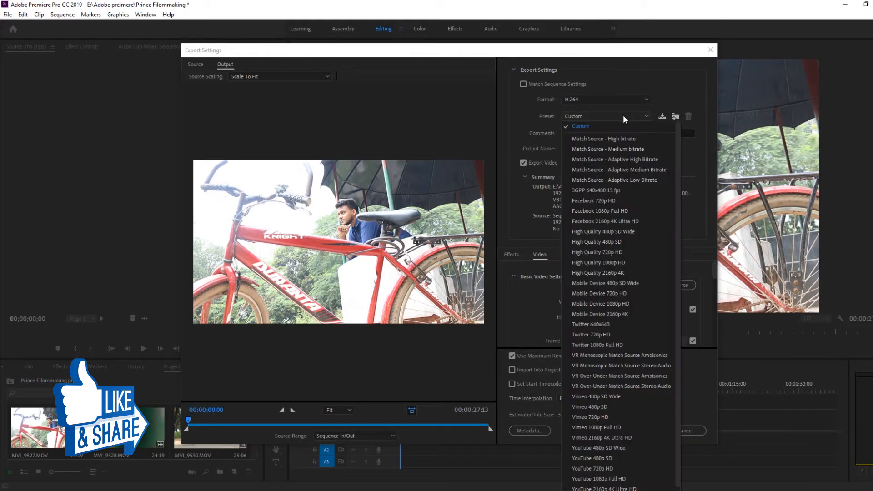
pyautogui.click(603, 139)
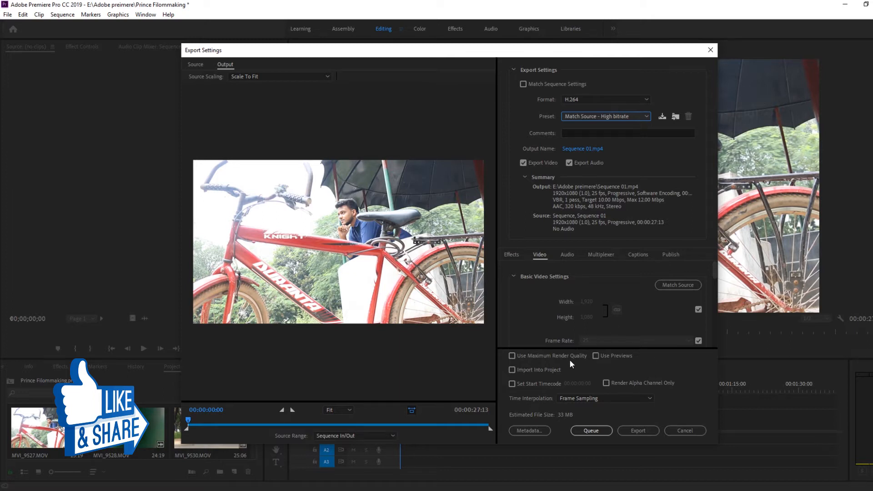
pyautogui.click(512, 356)
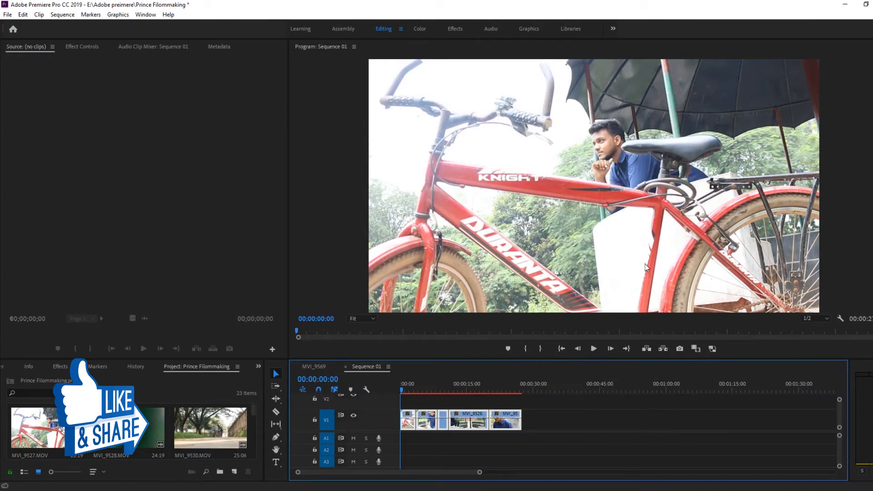
# Switch to Avidemux and load the desktop video Data.mp4, declining the safe mode for H.264 files.
pyautogui.click(846, 6)
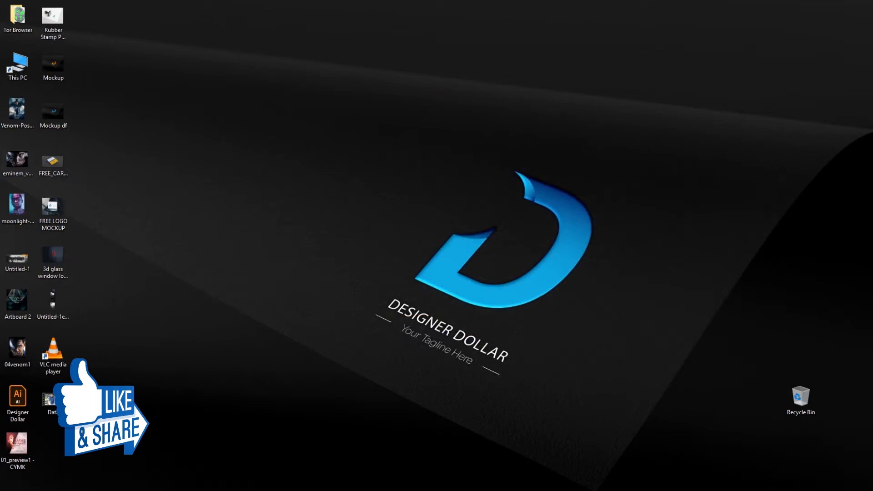
pyautogui.moveTo(129, 71); pyautogui.dragTo(354, 115)
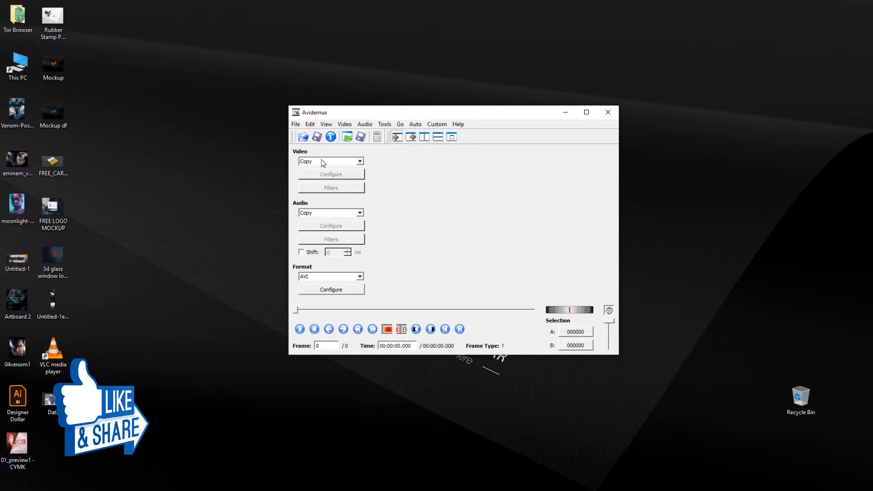
pyautogui.click(309, 139)
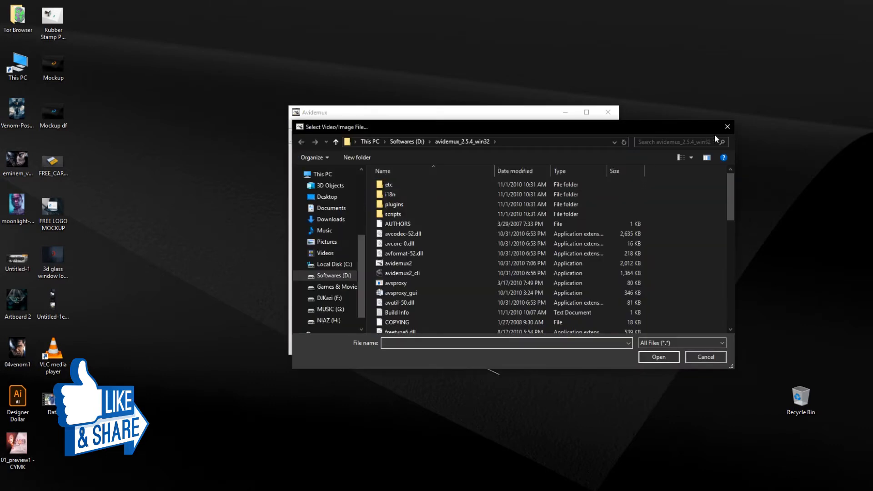
pyautogui.click(727, 128)
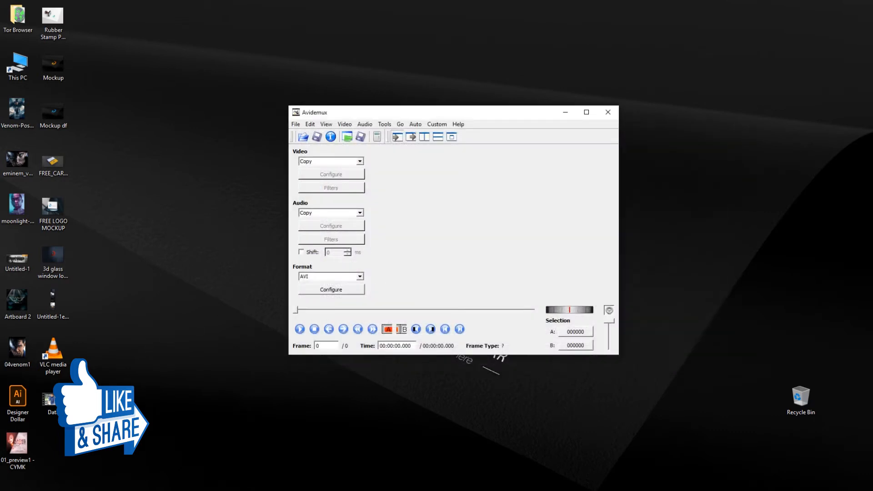
pyautogui.moveTo(50, 410); pyautogui.dragTo(456, 247)
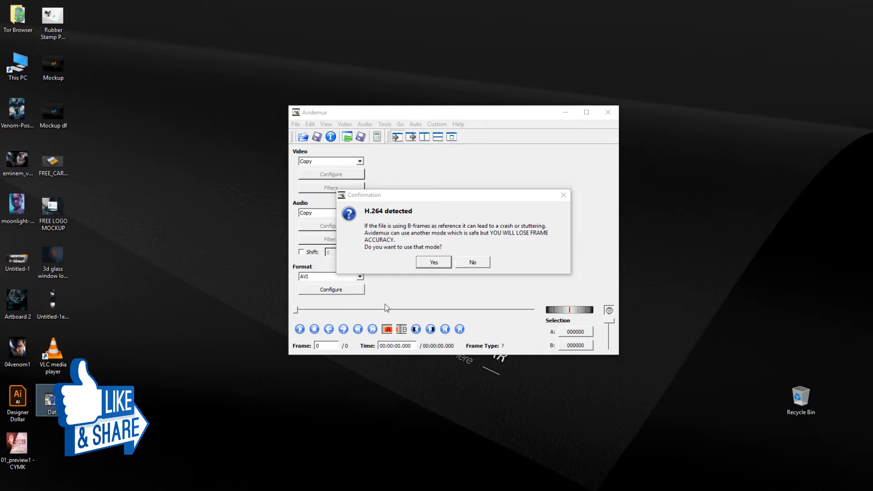
pyautogui.click(482, 266)
pyautogui.click(473, 248)
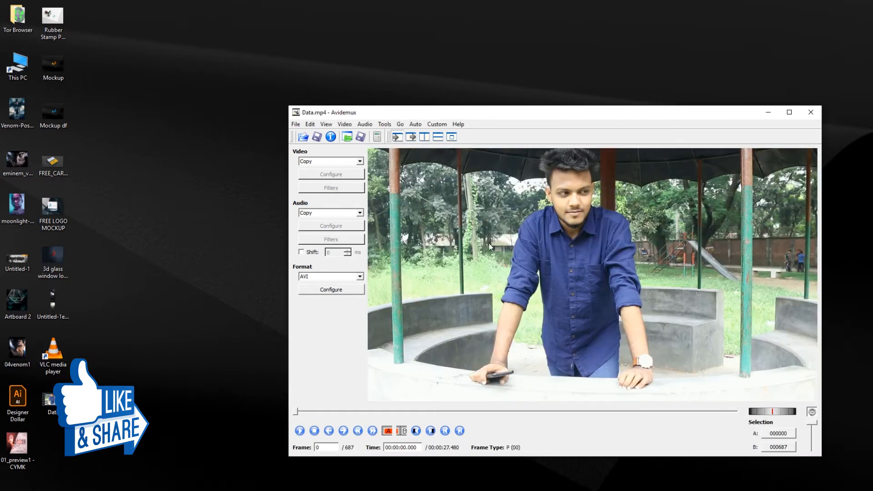
# Set the video output codec to MPEG-4 ASP (Xvid).
pyautogui.moveTo(533, 115); pyautogui.dragTo(463, 91)
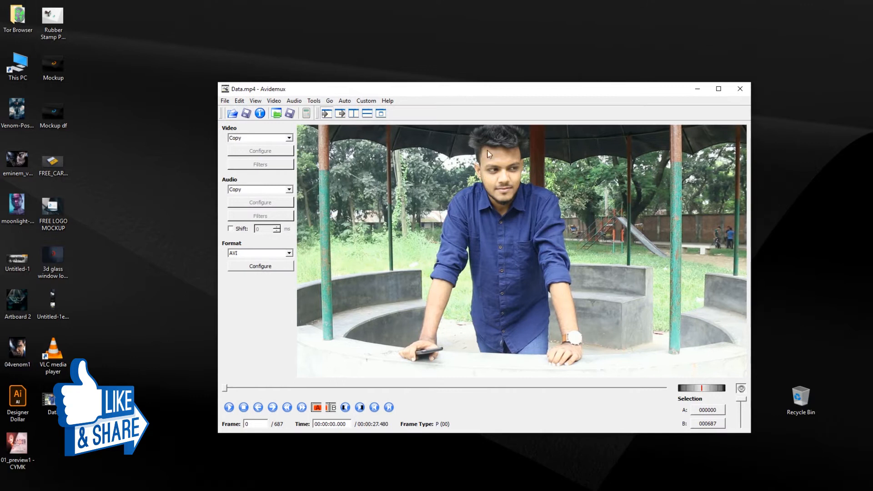
pyautogui.click(233, 113)
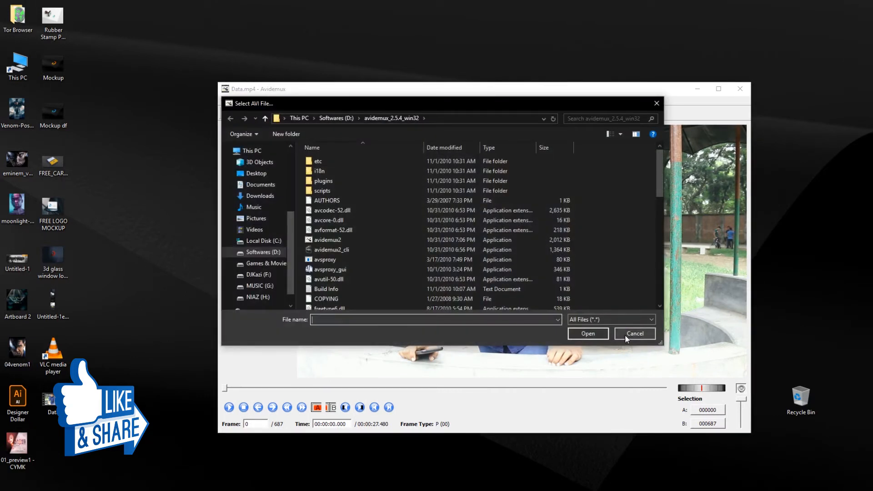
pyautogui.click(626, 335)
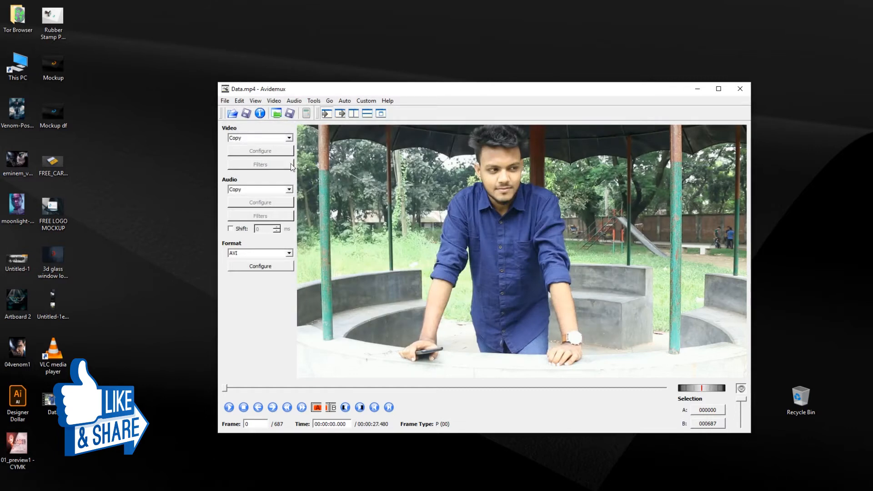
pyautogui.click(264, 138)
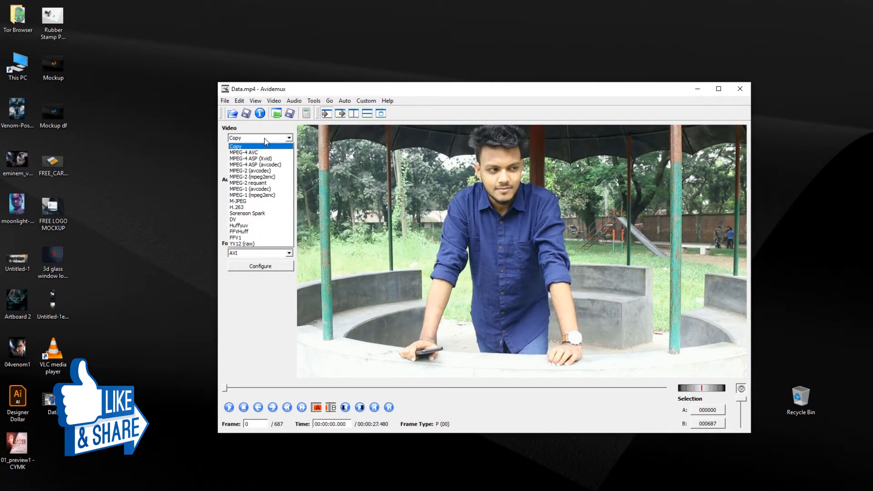
pyautogui.click(275, 160)
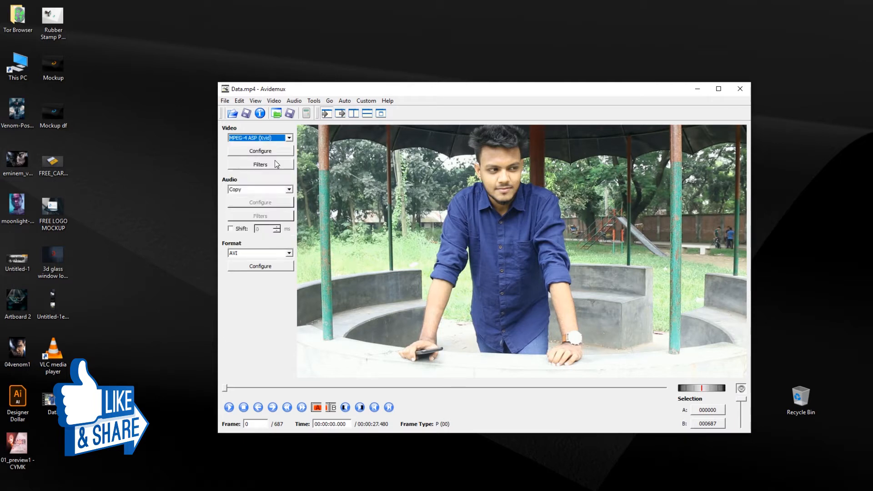
# Set the Xvid codec's Maximum I-frame Interval to 999999999.
pyautogui.click(277, 152)
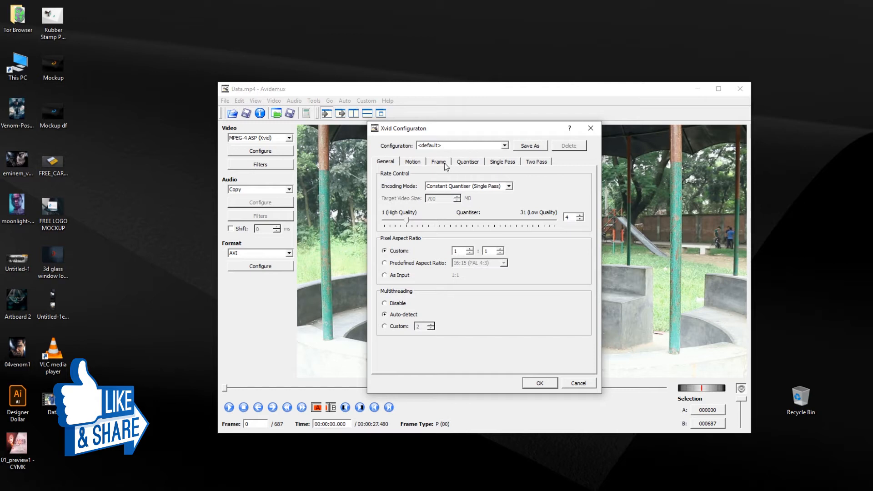
pyautogui.click(438, 162)
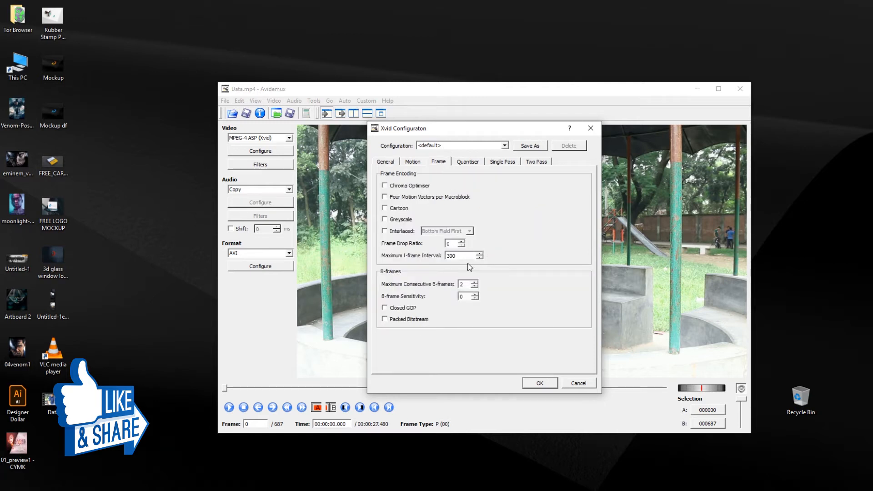
pyautogui.moveTo(465, 257); pyautogui.dragTo(415, 256)
pyautogui.write('999999999')
pyautogui.moveTo(446, 258); pyautogui.dragTo(509, 259)
pyautogui.click(540, 383)
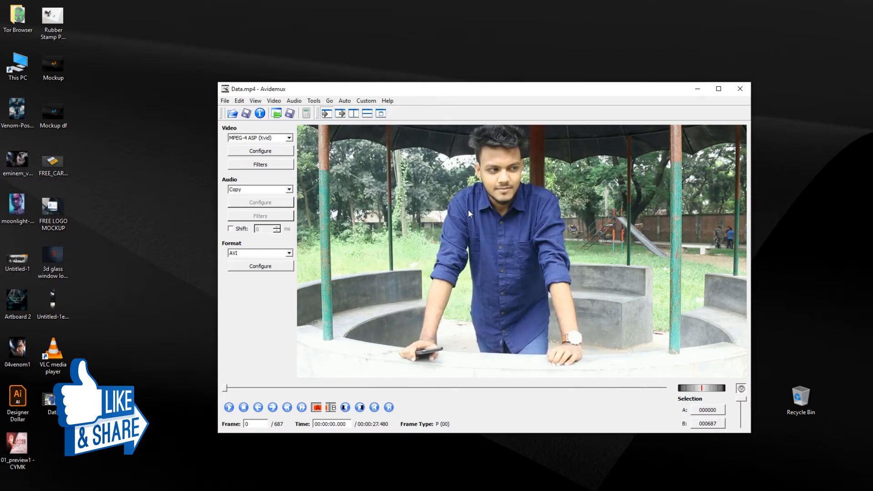
# Save the re-encoded video to the Desktop as DM1.
pyautogui.click(246, 114)
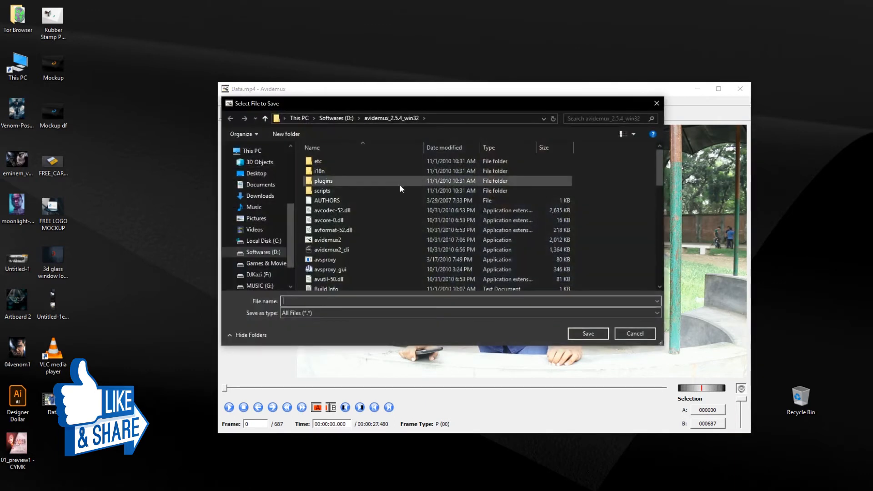
pyautogui.scroll(-8, 373, 228)
pyautogui.scroll(-3, 372, 228)
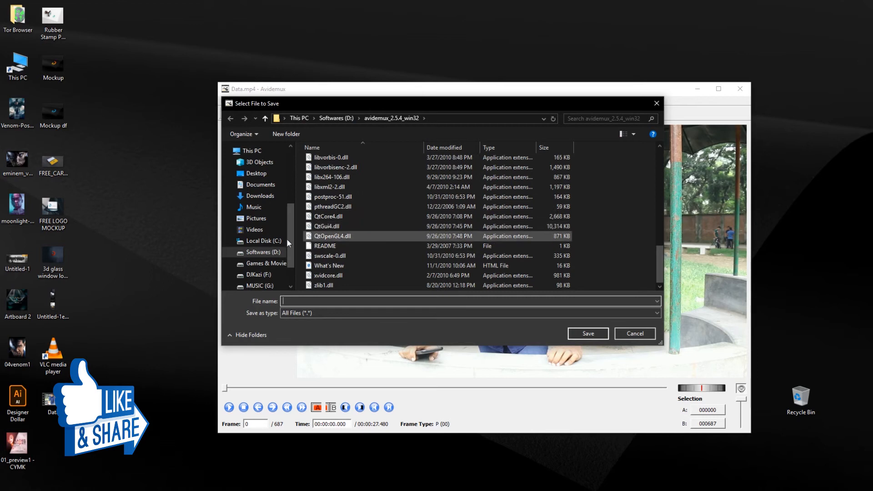
pyautogui.scroll(3, 291, 191)
pyautogui.scroll(2, 292, 178)
pyautogui.click(256, 166)
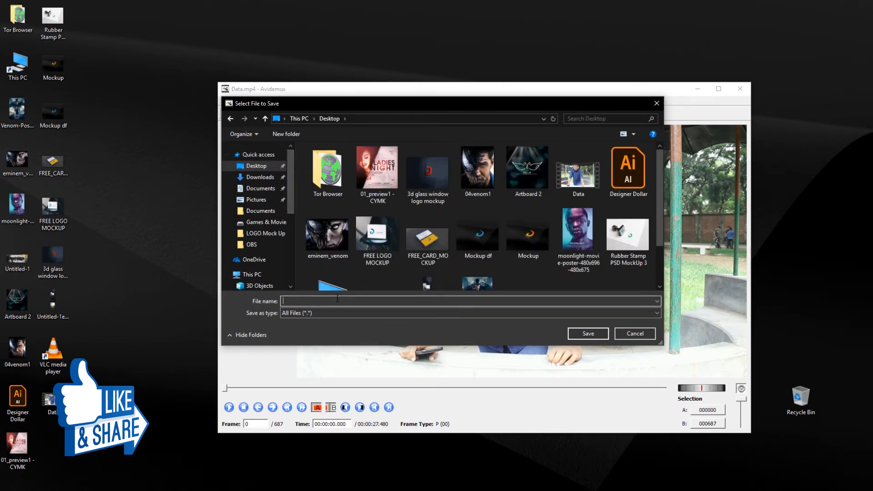
pyautogui.write('DM1')
pyautogui.press('Return')
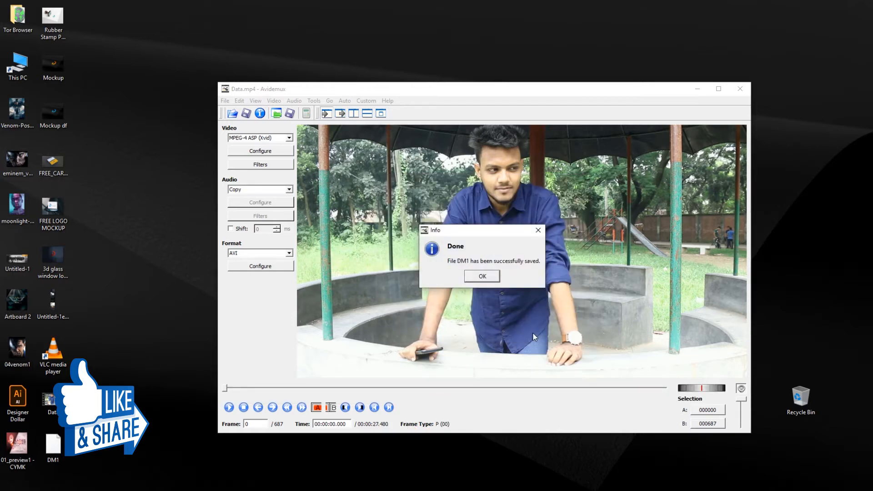
pyautogui.click(483, 276)
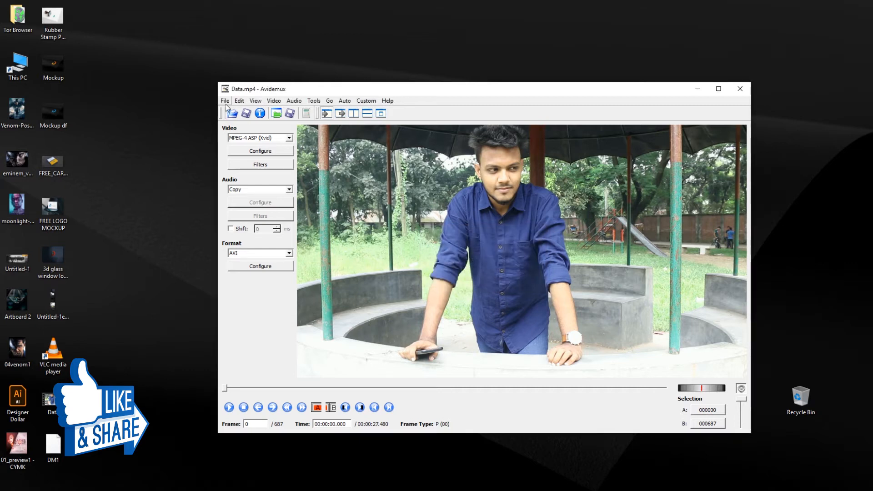
# Open the re-encoded video DM1 from the Desktop.
pyautogui.click(226, 101)
pyautogui.click(233, 114)
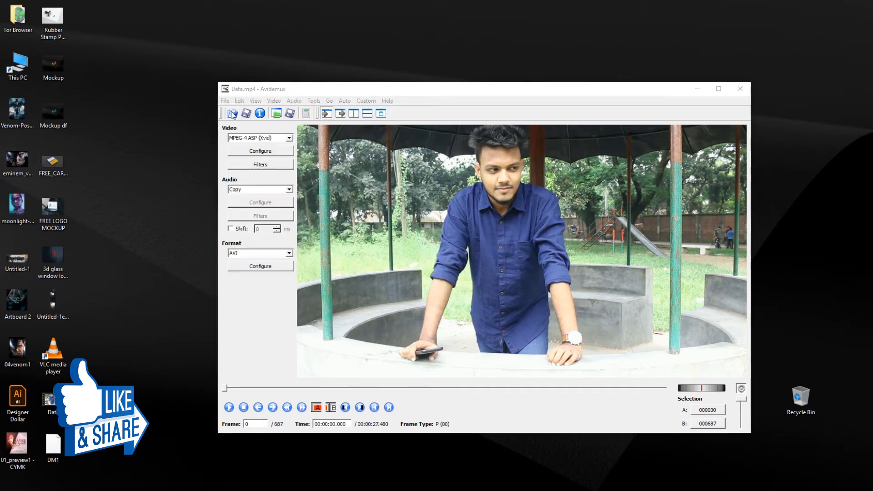
pyautogui.scroll(-1, 476, 214)
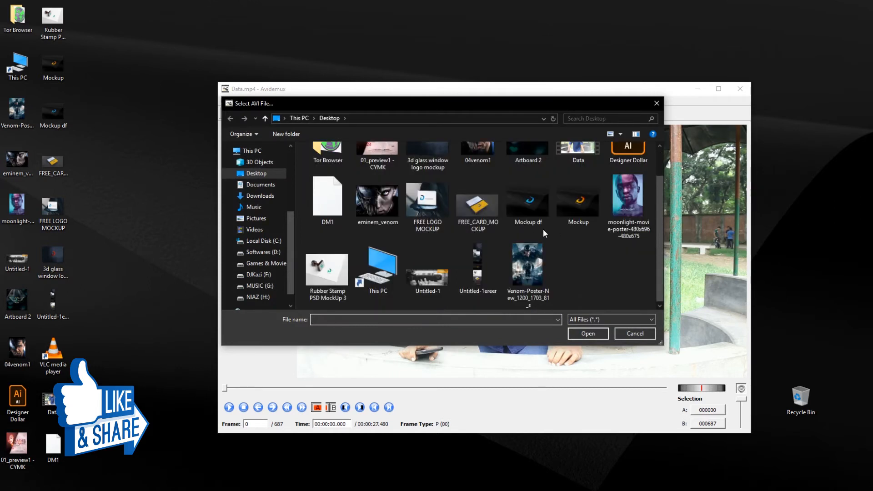
pyautogui.click(337, 211)
pyautogui.click(591, 332)
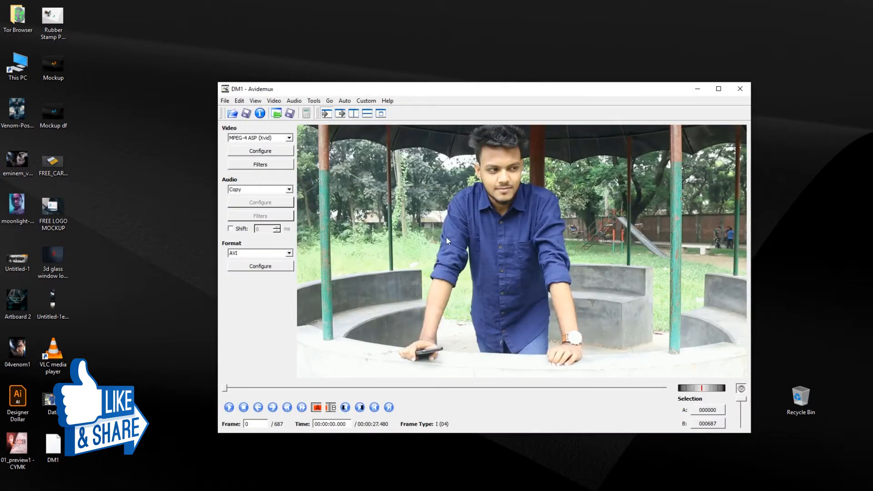
# Step back and forth between the opening frames and the neighbouring key frames of DM1 to examine their frame types.
pyautogui.moveTo(227, 389)
pyautogui.mouseDown()
pyautogui.moveTo(665, 396)
pyautogui.moveTo(224, 390)
pyautogui.mouseUp()
pyautogui.press('Right')
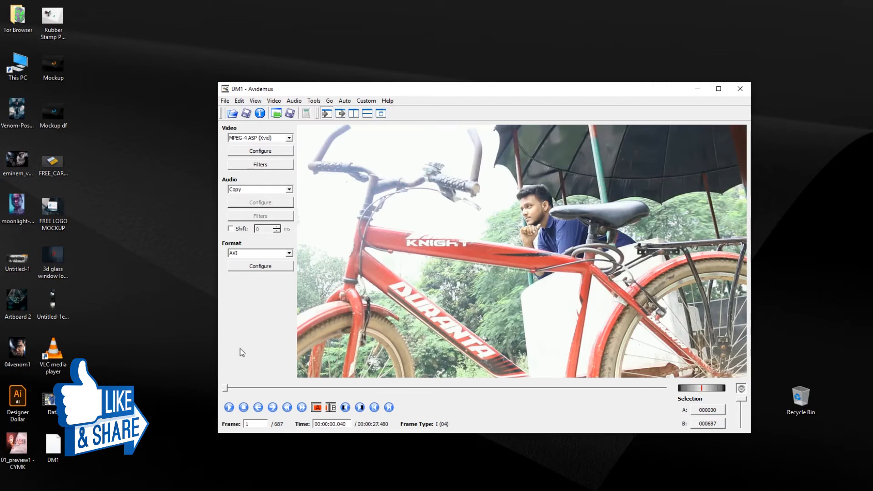
pyautogui.press('Up')
pyautogui.press('Up')
pyautogui.press('Down')
pyautogui.press('Down')
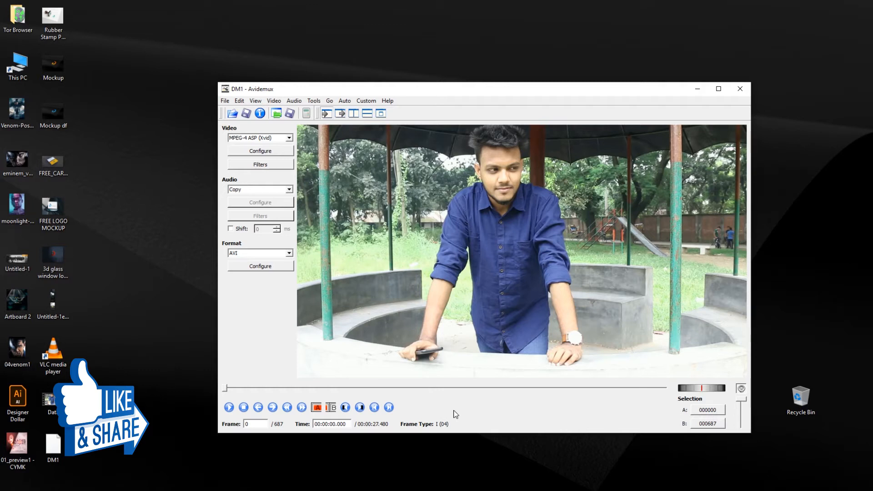
pyautogui.press('Right')
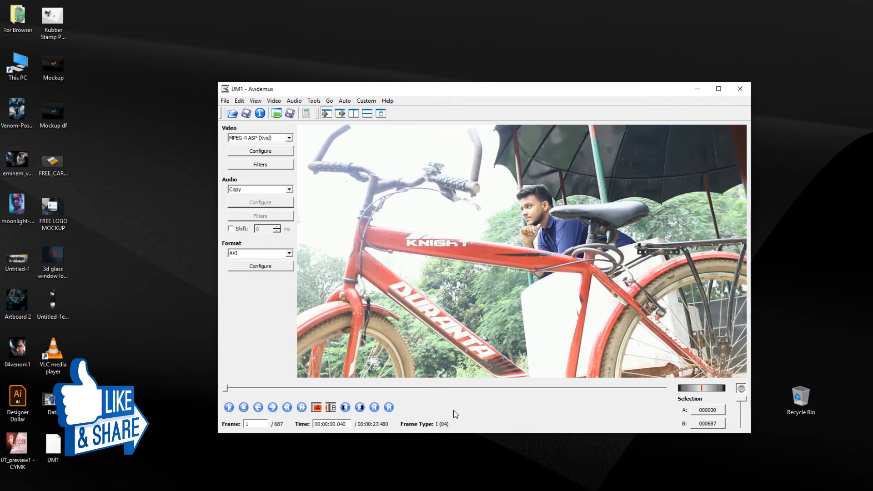
pyautogui.click(303, 407)
pyautogui.click(290, 406)
pyautogui.click(302, 407)
pyautogui.click(291, 408)
pyautogui.click(291, 407)
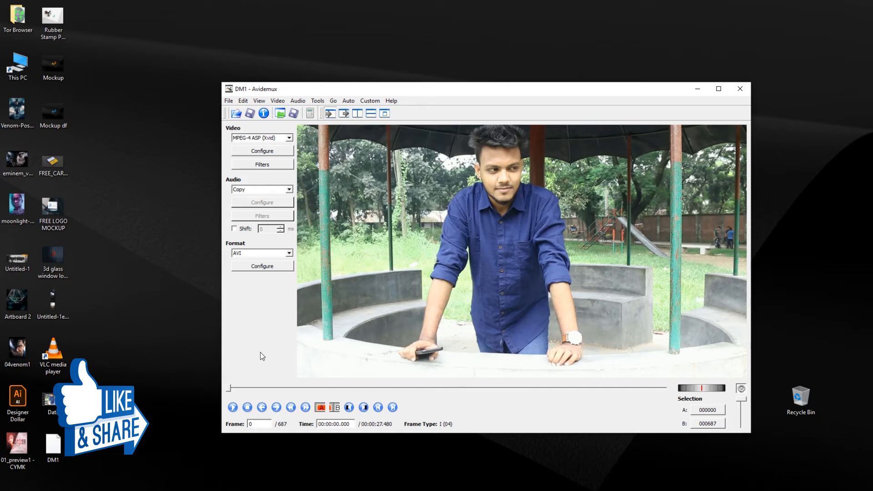
# Mark the single frame between frames 0 and 1 at the clip's start and delete it.
pyautogui.press('Right')
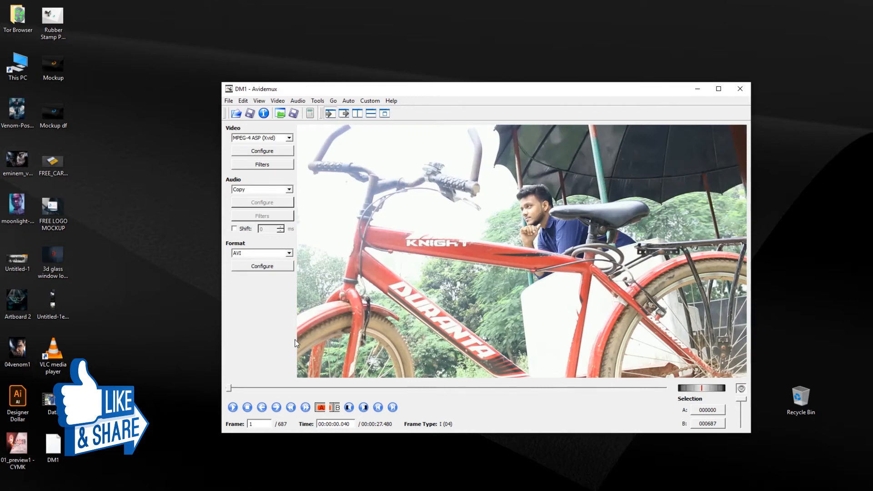
pyautogui.click(335, 407)
pyautogui.click(244, 100)
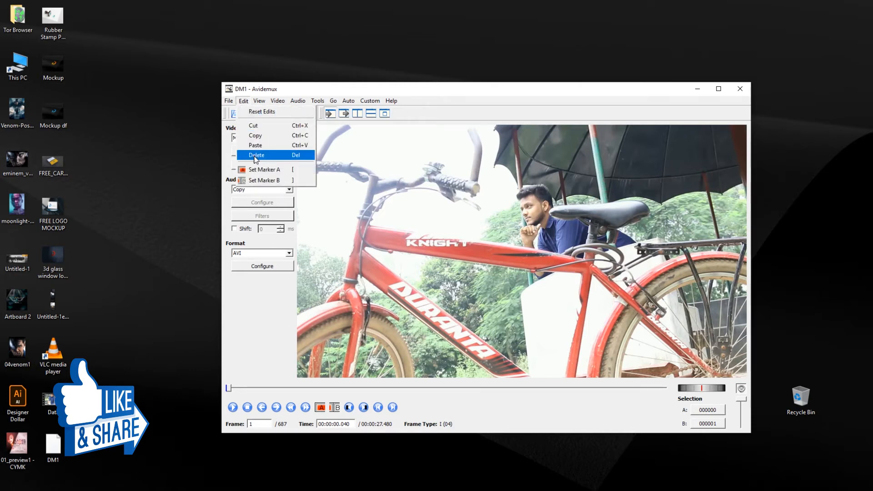
pyautogui.click(255, 155)
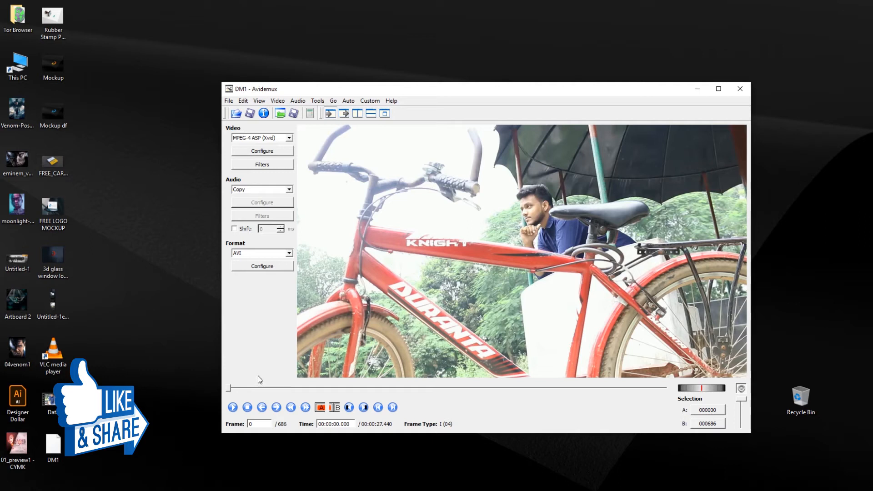
# Find the I-frame at frame 90, mark just that one frame and delete it.
pyautogui.click(306, 408)
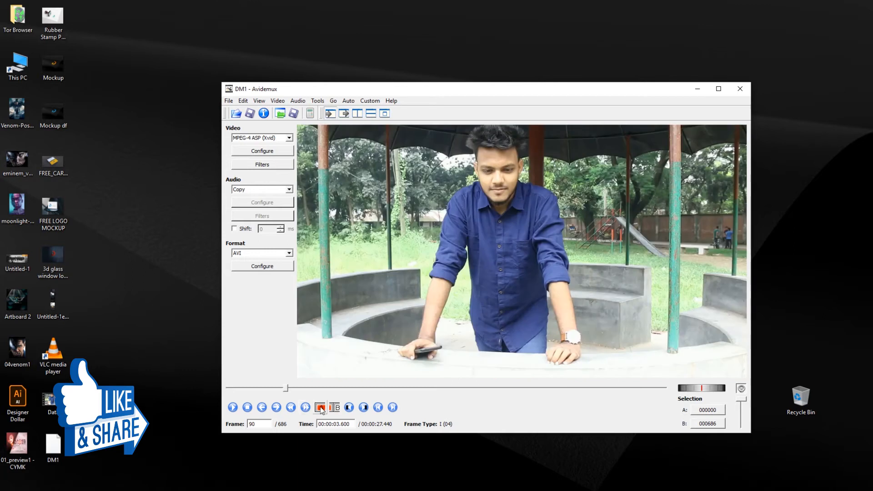
pyautogui.click(321, 407)
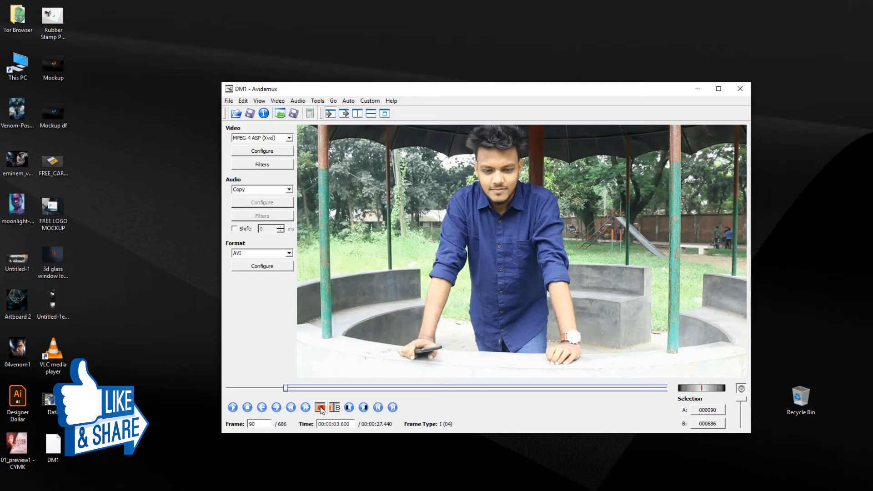
pyautogui.press('Right')
pyautogui.click(335, 408)
pyautogui.press('Delete')
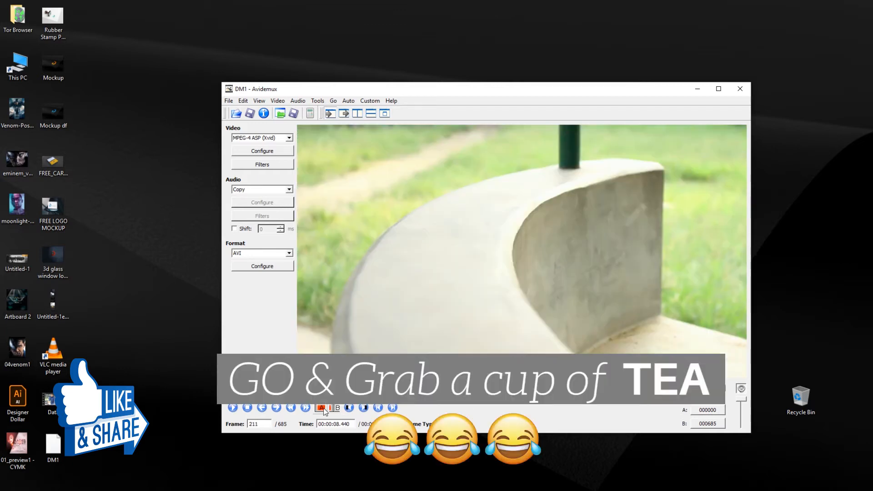
# Delete the single I-frame at frame 211 and the one at the following key frame.
pyautogui.click(321, 407)
pyautogui.click(335, 409)
pyautogui.press('Delete')
pyautogui.click(309, 409)
pyautogui.click(322, 408)
pyautogui.press('Right')
pyautogui.click(335, 408)
pyautogui.press('Delete')
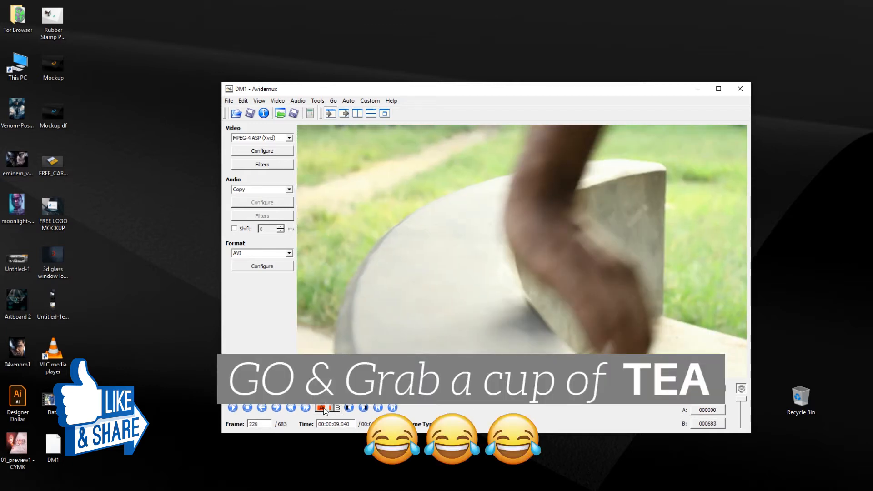
# Mark the single I-frame at frame 273 and delete it.
pyautogui.click(306, 407)
pyautogui.click(321, 408)
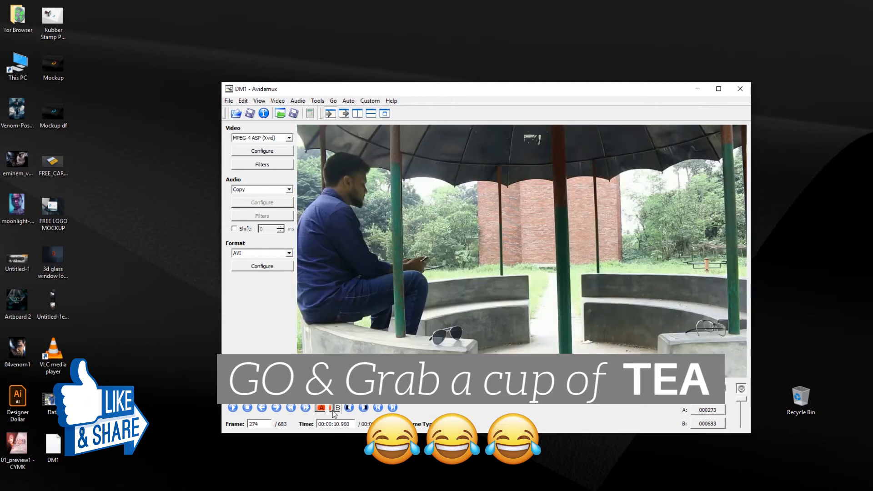
pyautogui.click(335, 409)
pyautogui.press('Delete')
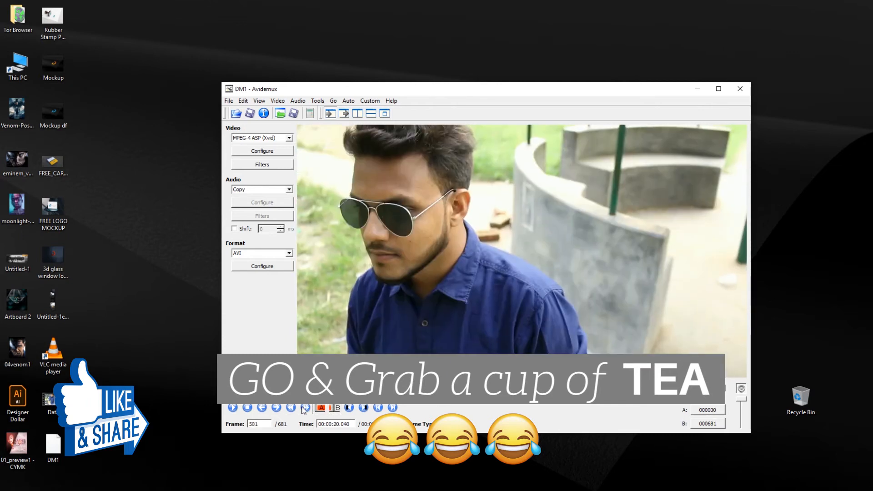
# Find the remaining I-frame from frame 501 onward, mark only that frame and delete it.
pyautogui.click(305, 408)
pyautogui.click(321, 408)
pyautogui.press('Right')
pyautogui.click(335, 408)
pyautogui.press('Delete')
pyautogui.click(305, 409)
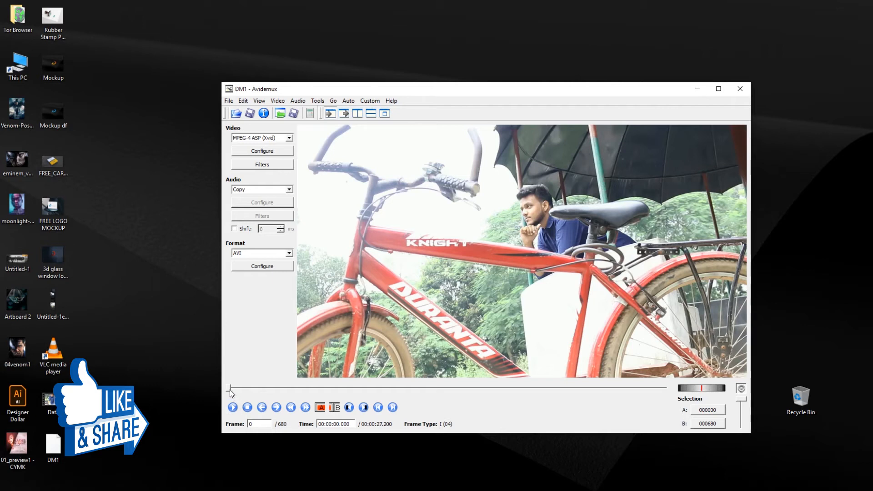
# Scrub through the edited clip from its start to examine the scene transitions.
pyautogui.moveTo(229, 389); pyautogui.dragTo(381, 389)
pyautogui.moveTo(246, 386); pyautogui.dragTo(525, 388)
pyautogui.moveTo(229, 391); pyautogui.dragTo(591, 389)
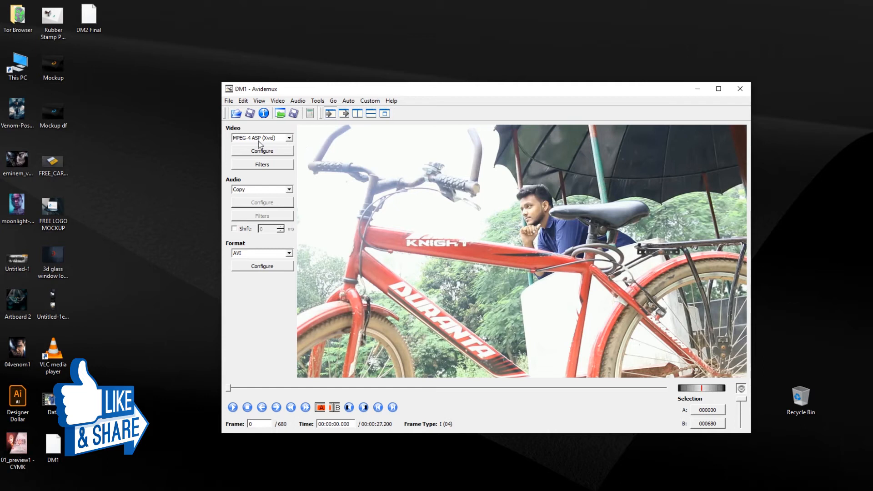
# Set the video output to Copy and save to the Desktop as DM2 Final, overwriting the existing file and declining smart copy.
pyautogui.click(284, 139)
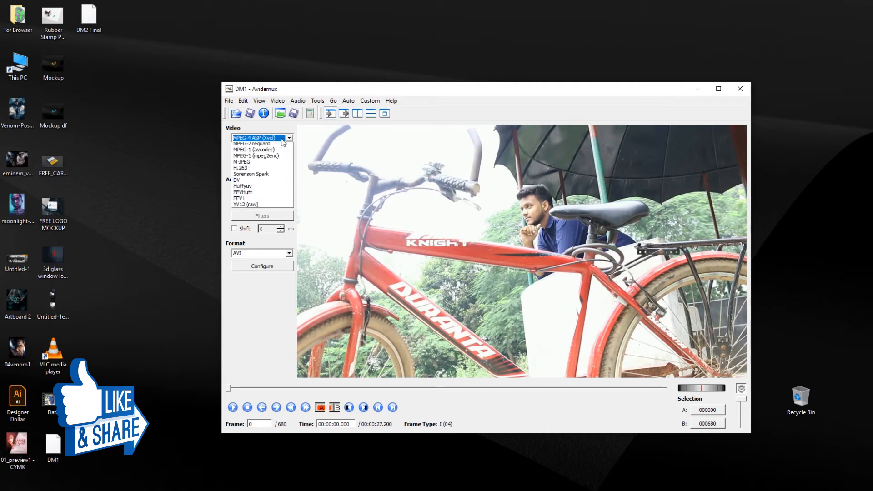
pyautogui.click(258, 146)
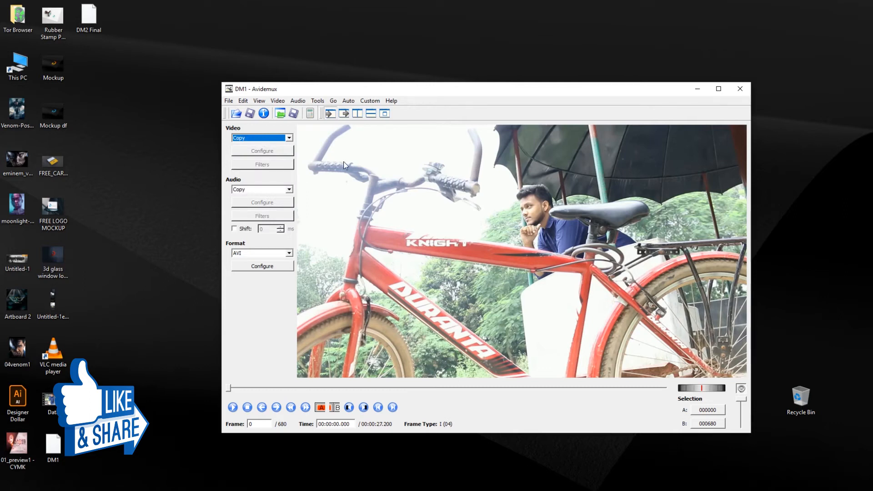
pyautogui.click(250, 113)
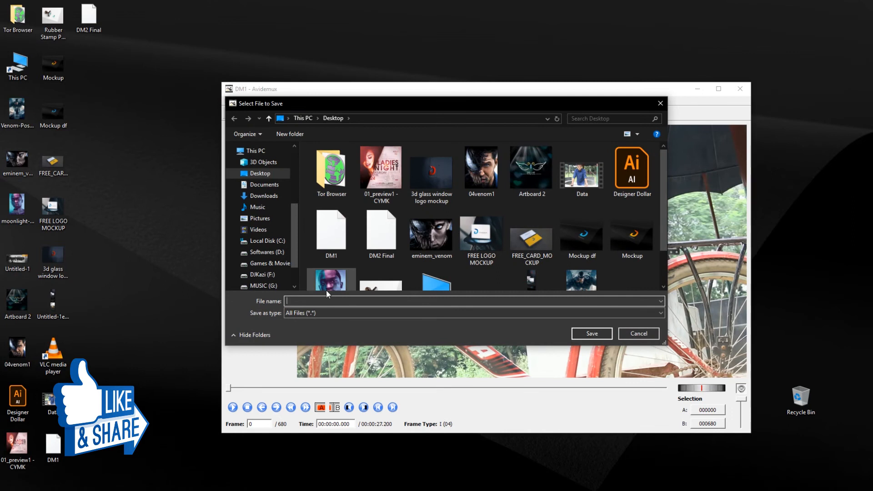
pyautogui.write('Dm')
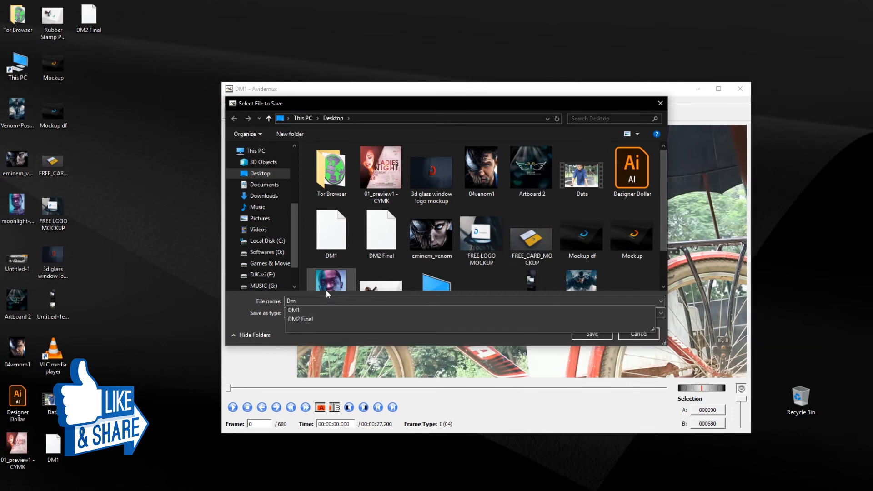
pyautogui.write('2 Final')
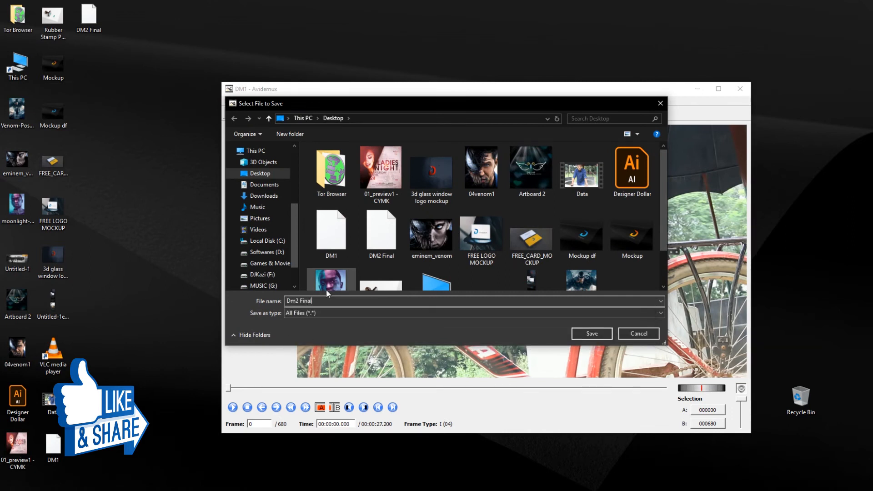
pyautogui.click(591, 333)
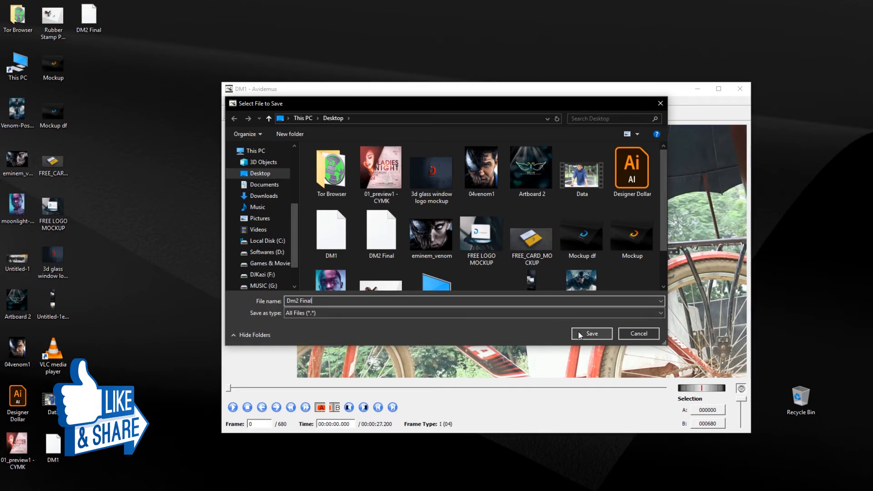
pyautogui.click(488, 254)
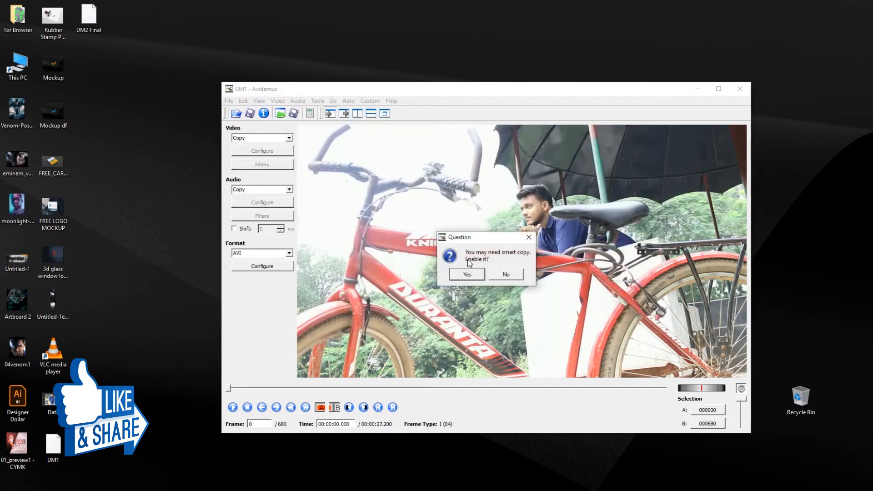
pyautogui.click(508, 277)
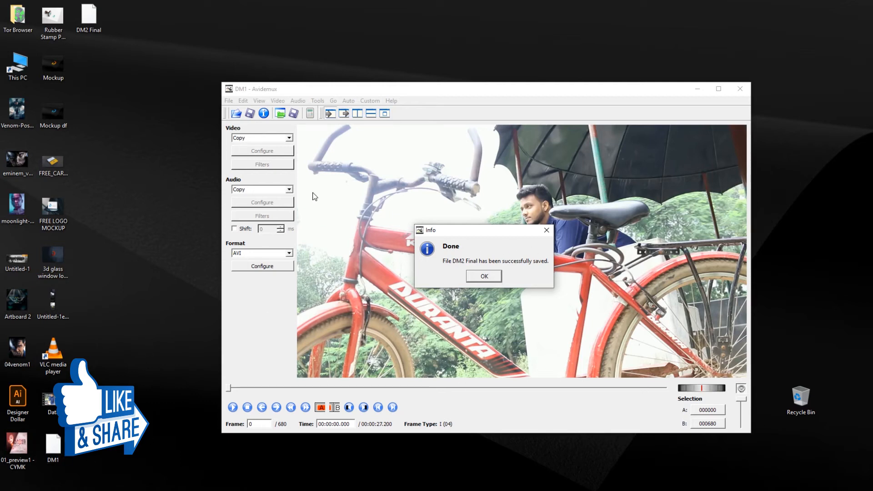
pyautogui.click(495, 277)
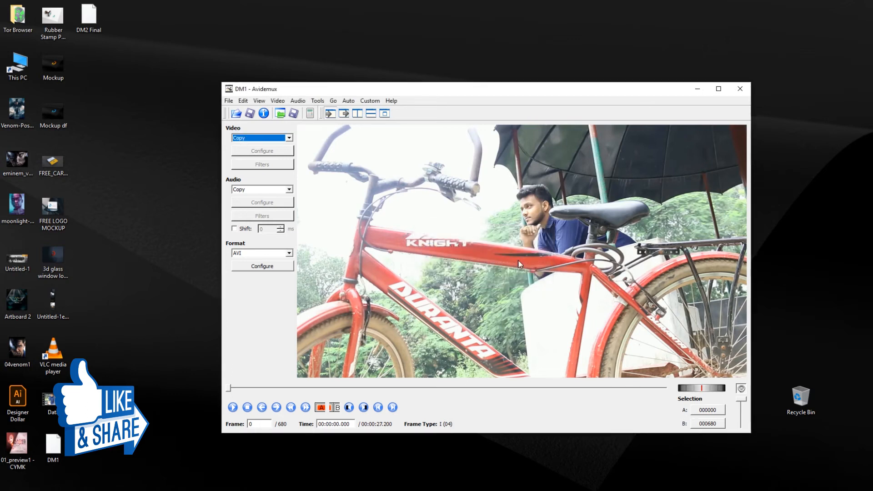
# Close Avidemux and launch VLC media player, enlarging its window and lowering the volume to 68%.
pyautogui.click(738, 92)
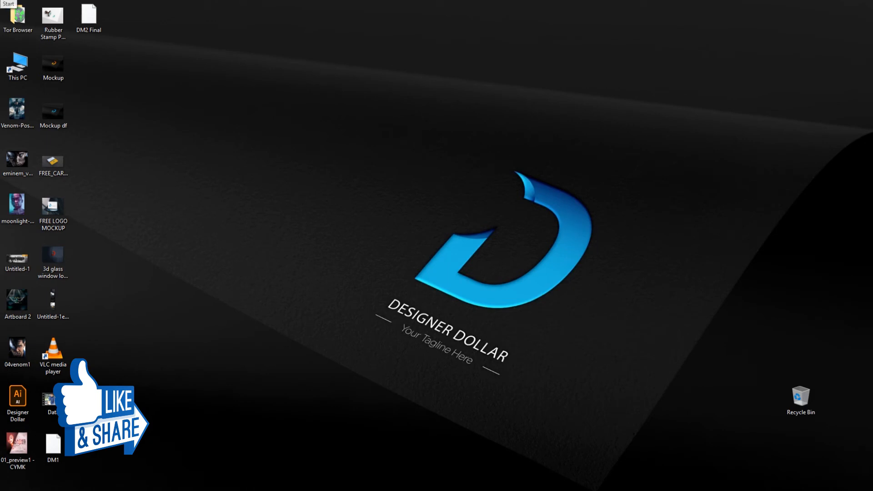
pyautogui.press('super')
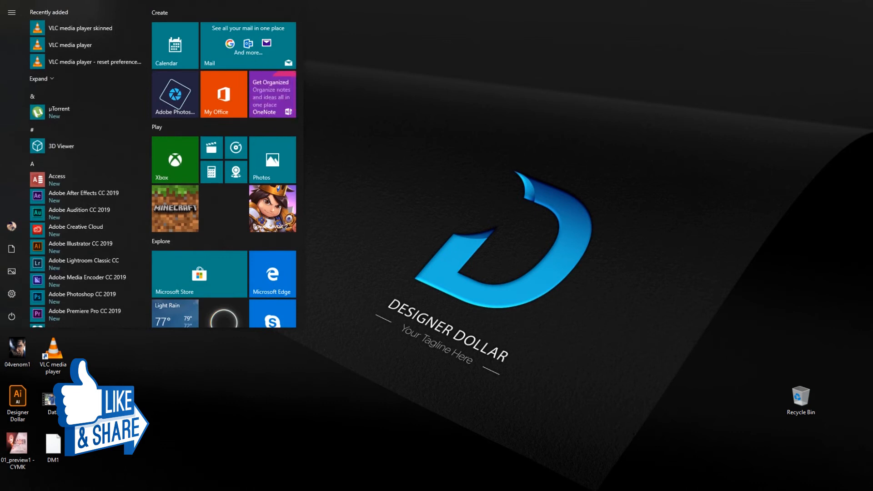
pyautogui.write('vlc')
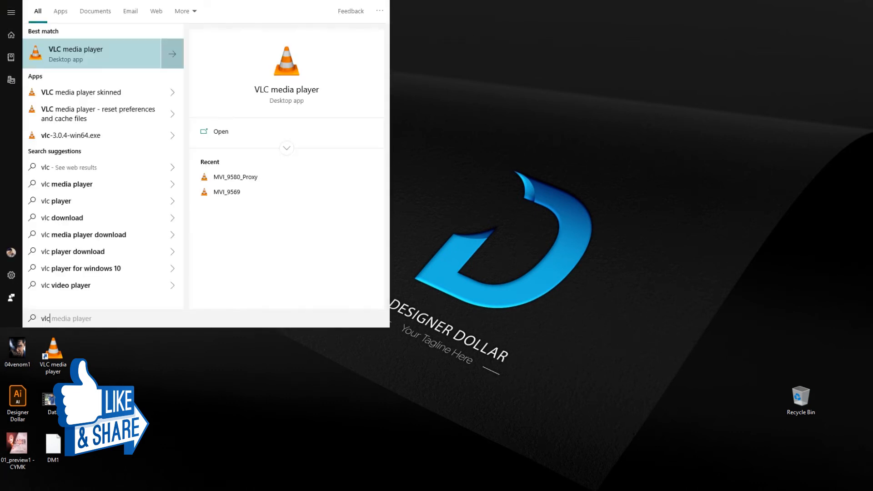
pyautogui.press('Return')
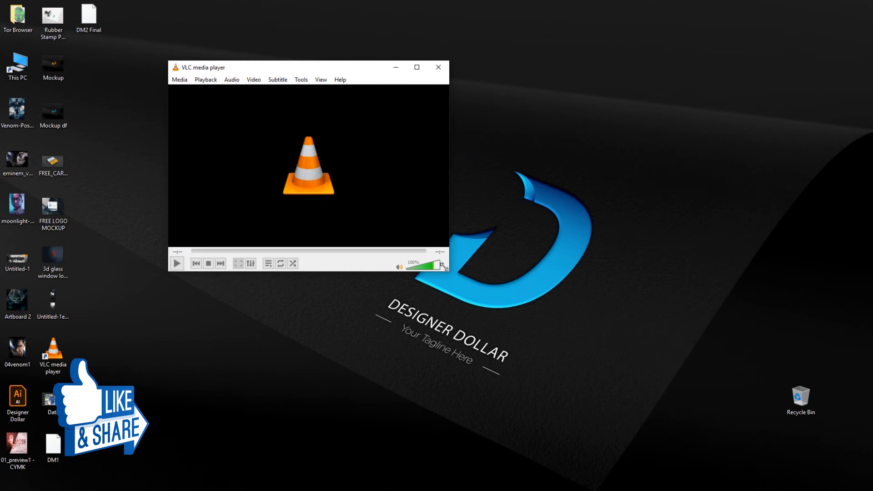
pyautogui.moveTo(447, 268); pyautogui.dragTo(728, 468)
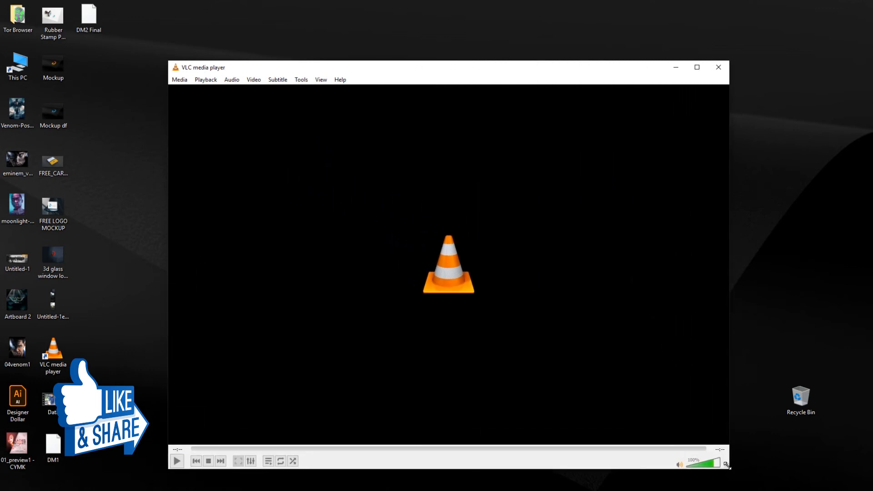
pyautogui.click(705, 464)
# Play DM2 Final from the desktop in VLC, resizing and moving the player window so it fits on screen.
pyautogui.moveTo(92, 19); pyautogui.dragTo(289, 187)
pyautogui.click(180, 79)
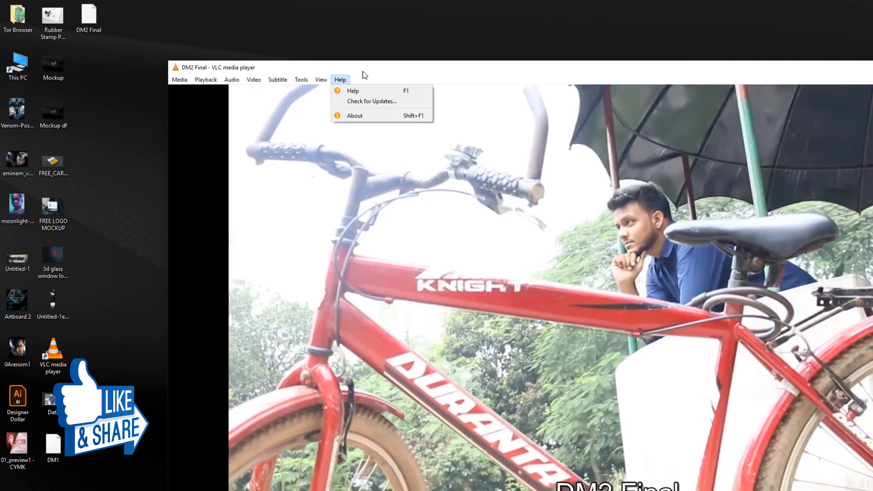
pyautogui.click(363, 74)
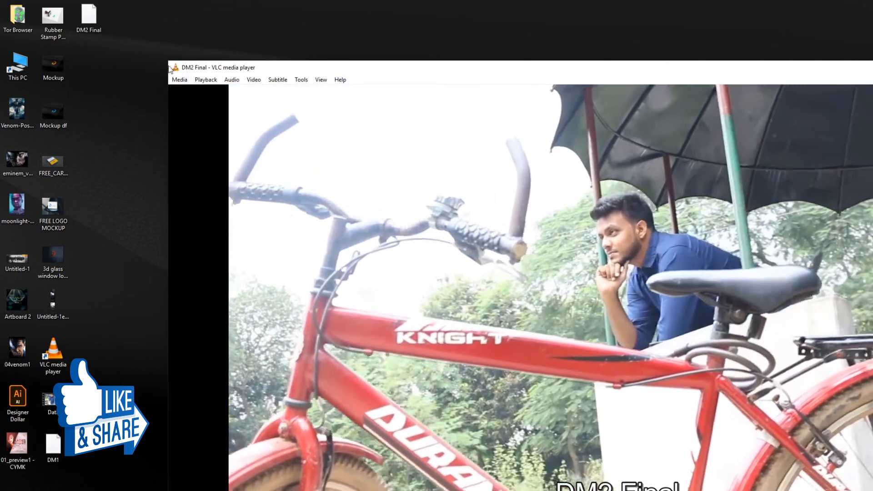
pyautogui.moveTo(166, 62); pyautogui.dragTo(448, 279)
pyautogui.moveTo(649, 287); pyautogui.dragTo(391, 109)
# Enlarge the player window, pause the DM2 Final playback and return the video to its start.
pyautogui.click(197, 117)
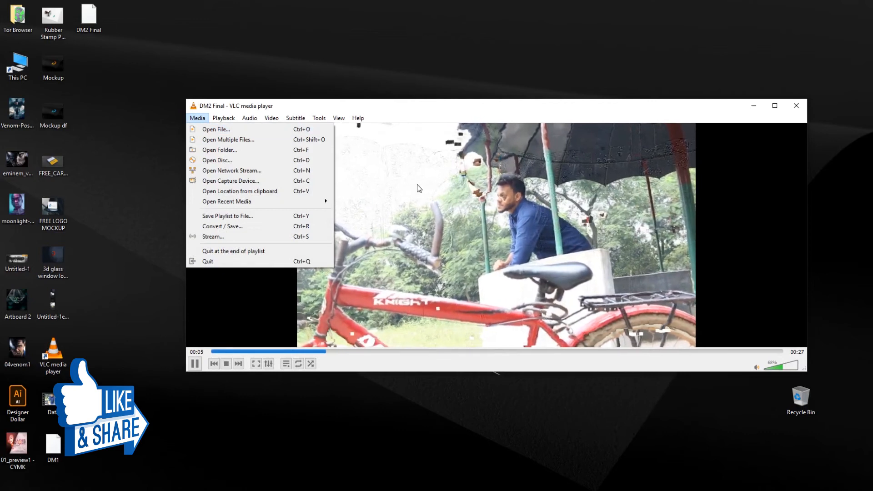
pyautogui.click(435, 174)
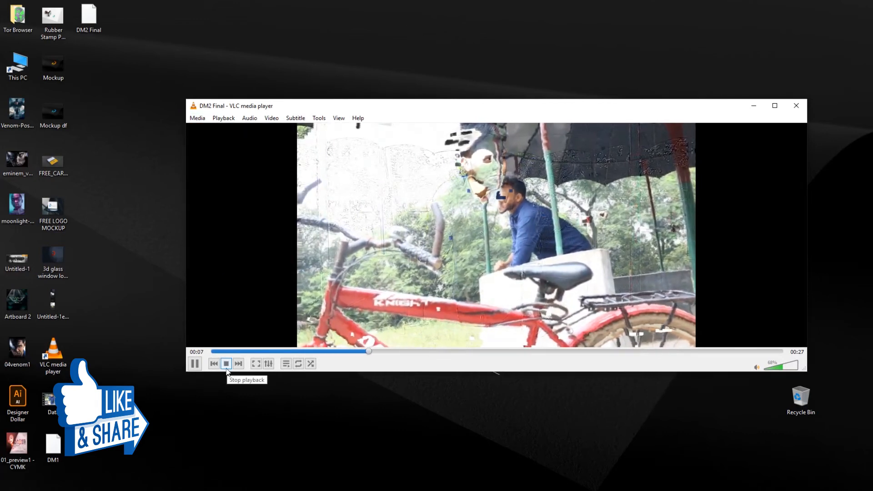
pyautogui.moveTo(806, 370); pyautogui.dragTo(799, 490)
pyautogui.press('space')
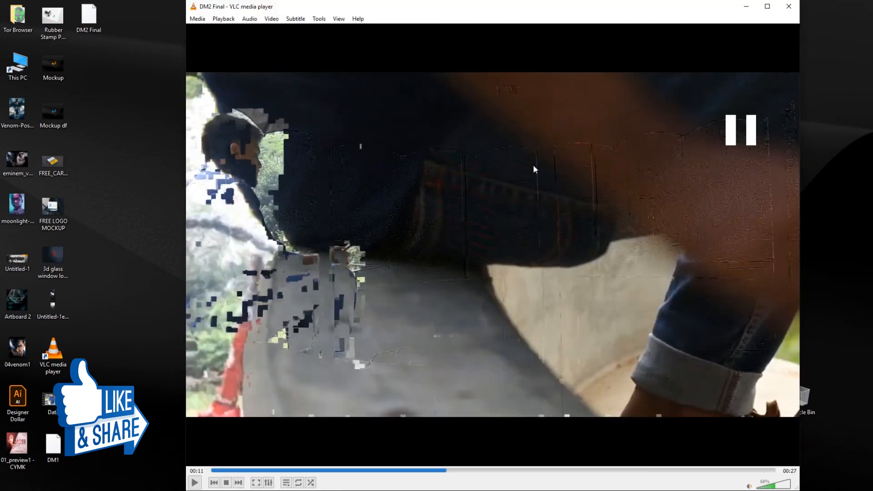
pyautogui.click(212, 470)
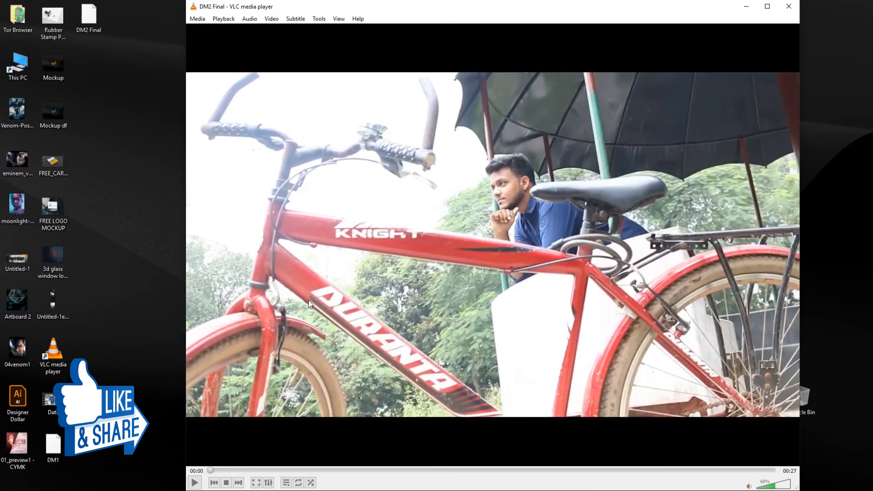
pyautogui.press('space')
# Set up a media conversion in VLC with DM2 Final from the Desktop as the source file.
pyautogui.click(196, 19)
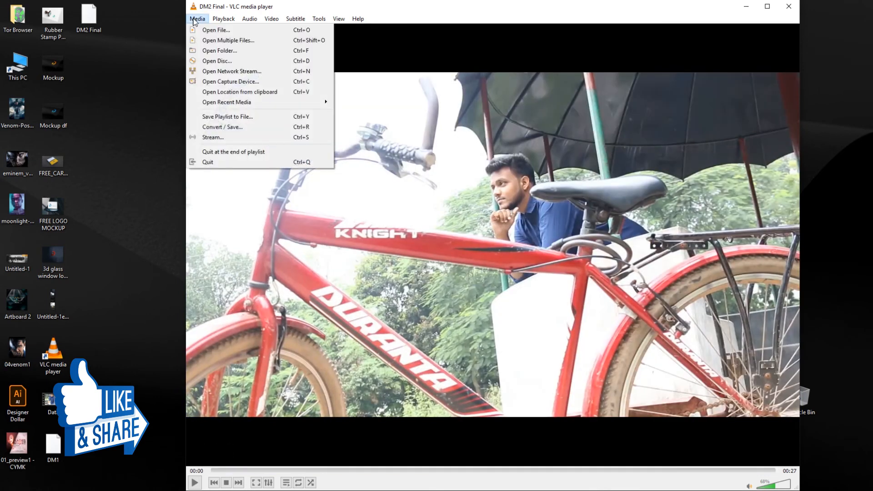
pyautogui.click(253, 132)
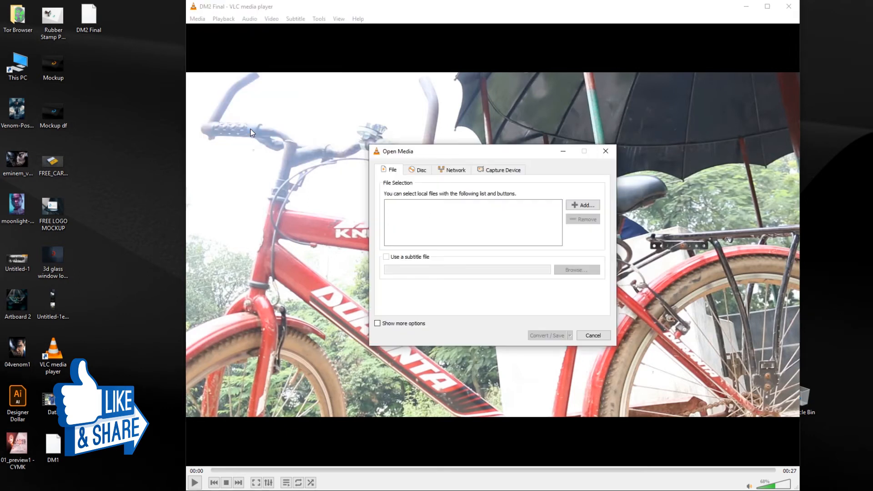
pyautogui.click(584, 205)
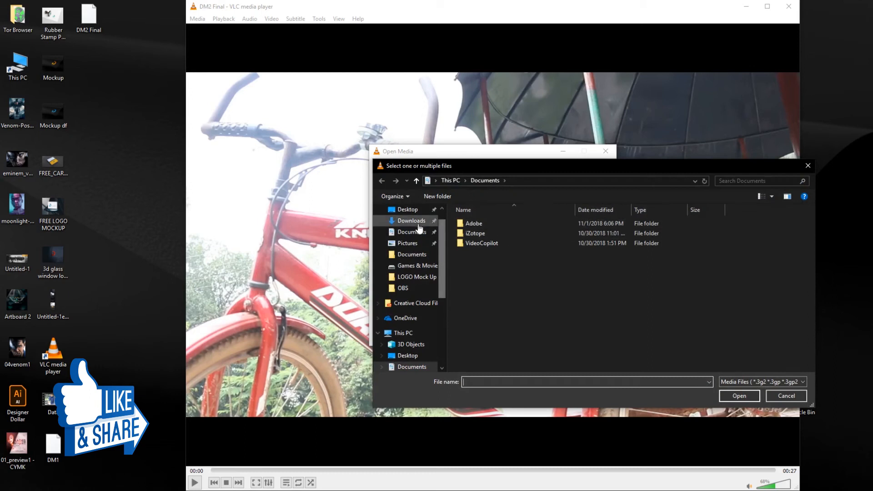
pyautogui.scroll(1, 419, 226)
pyautogui.click(419, 228)
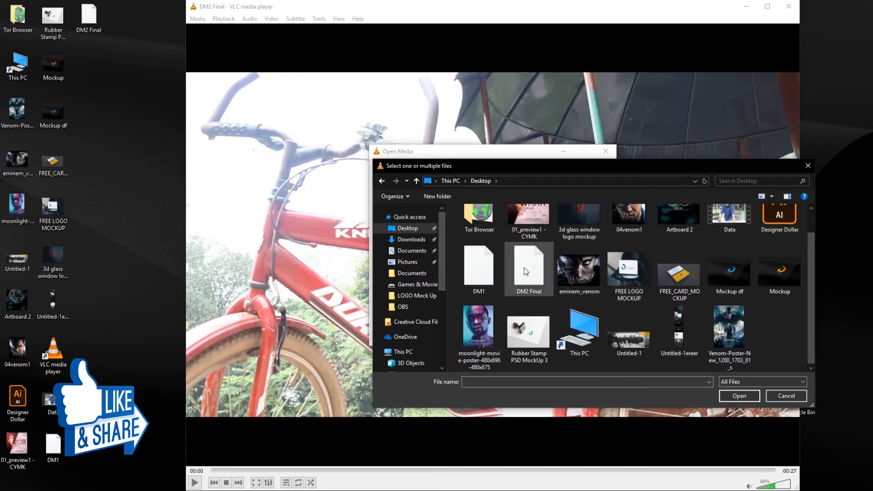
pyautogui.doubleClick(524, 268)
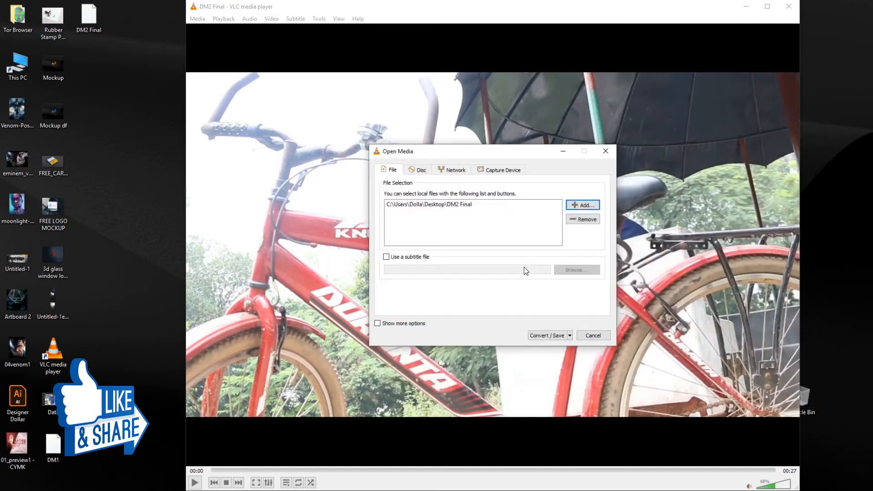
pyautogui.click(570, 336)
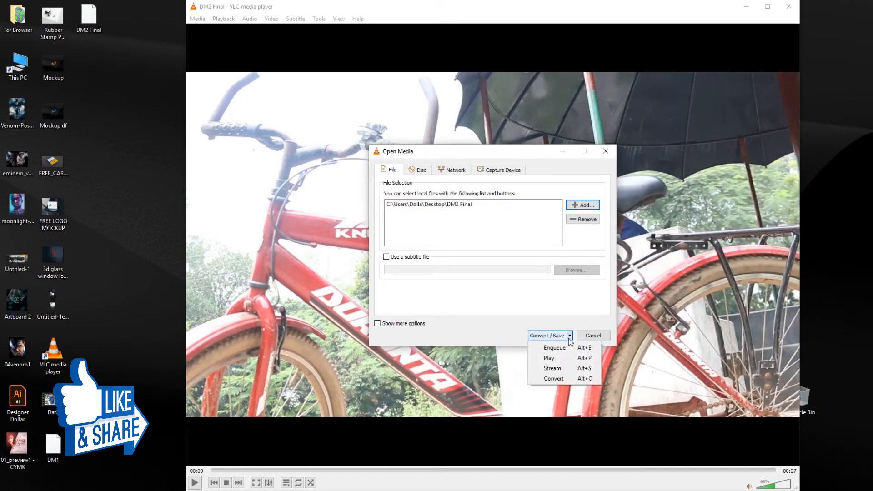
pyautogui.click(566, 379)
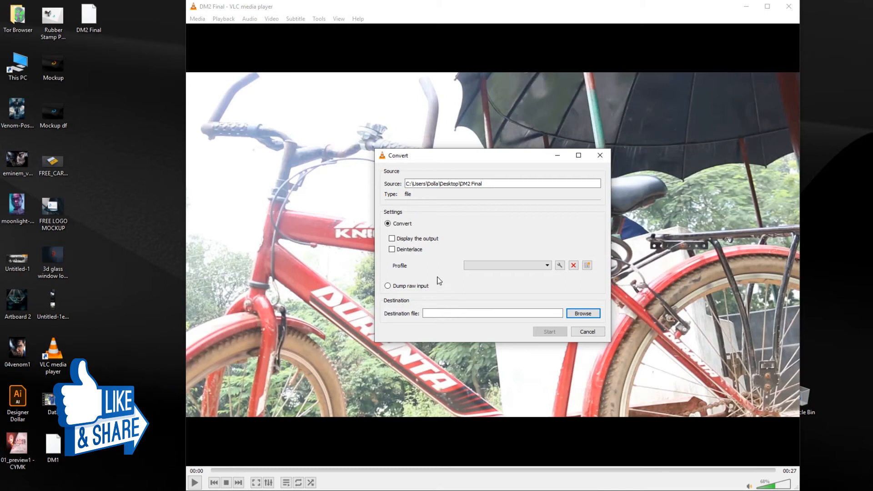
# Set the conversion's destination to the Desktop as DM2 Final 2.mp4.
pyautogui.click(583, 315)
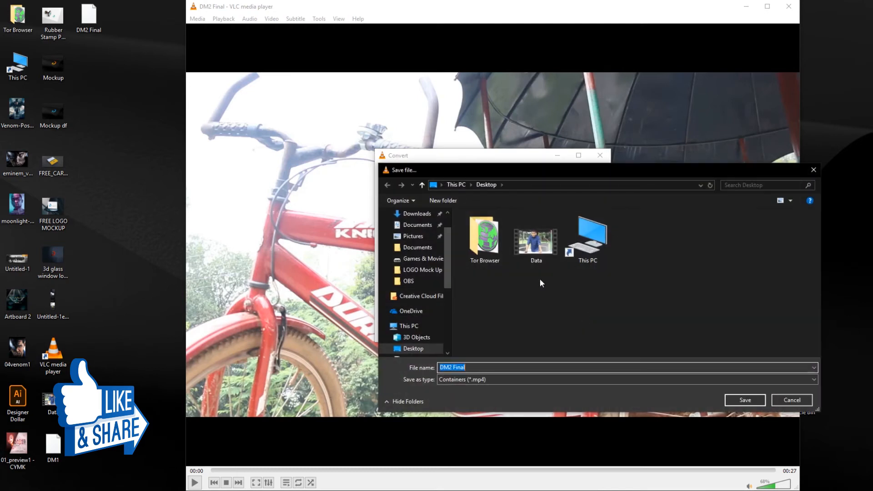
pyautogui.scroll(1, 426, 222)
pyautogui.click(414, 232)
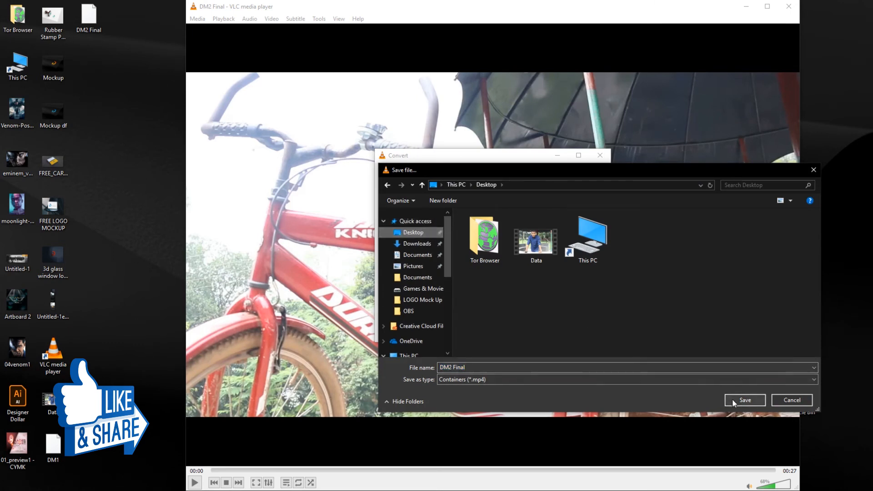
pyautogui.click(542, 367)
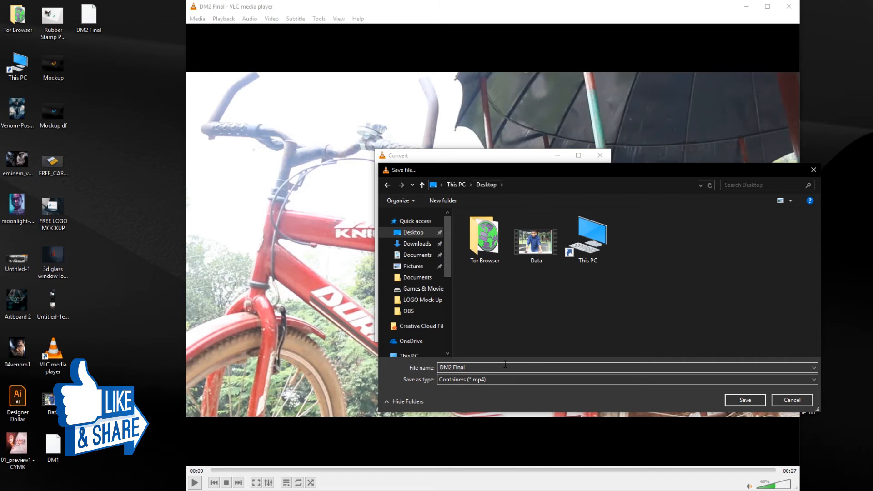
pyautogui.click(738, 400)
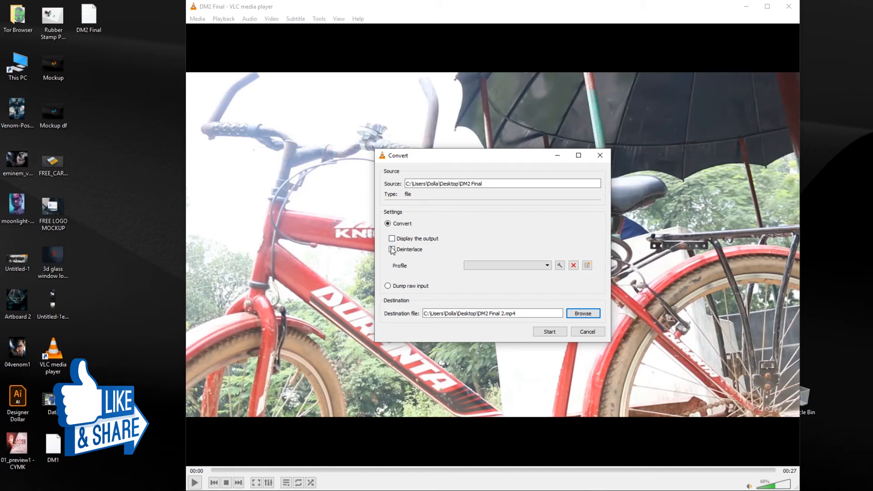
# Select the Video - H.264 + MP3 (MP4) profile and start the conversion.
pyautogui.click(546, 266)
pyautogui.moveTo(547, 285)
pyautogui.mouseDown()
pyautogui.moveTo(548, 320)
pyautogui.moveTo(549, 274)
pyautogui.moveTo(550, 326)
pyautogui.moveTo(552, 279)
pyautogui.mouseUp()
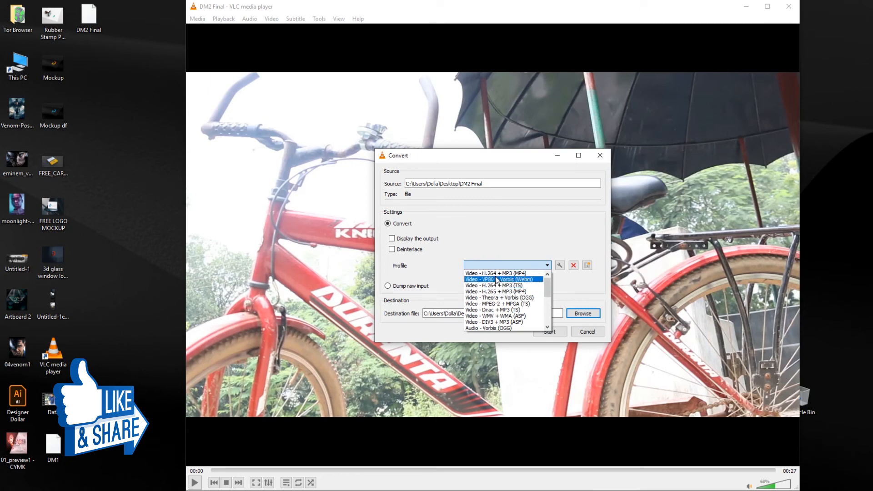
pyautogui.click(533, 274)
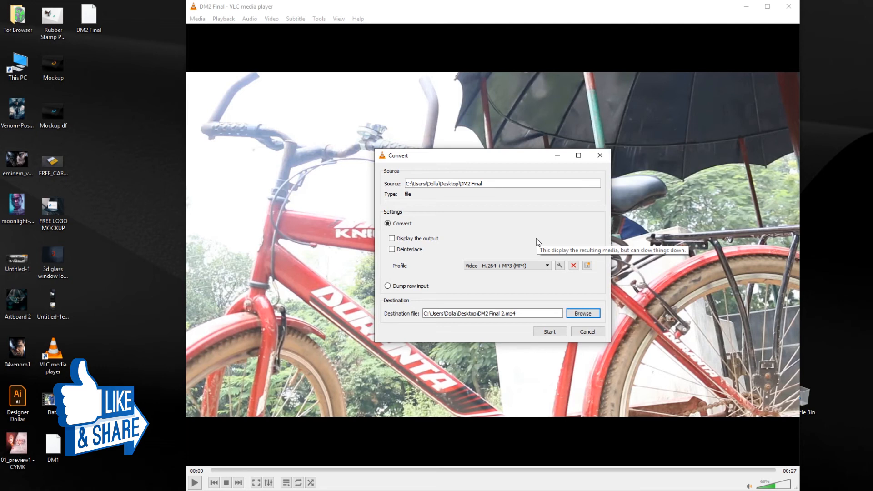
pyautogui.click(556, 331)
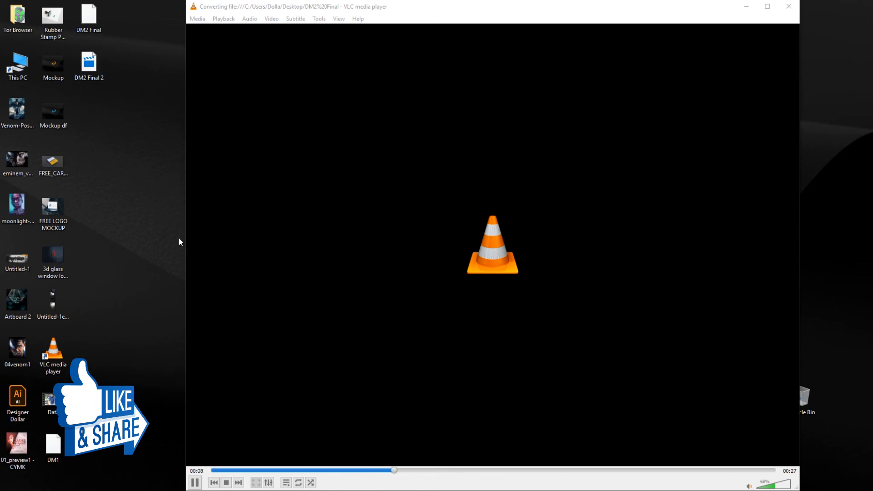
# Close VLC and preview the converted DM2 Final 2 video in Movies & TV, closing that player too.
pyautogui.click(77, 78)
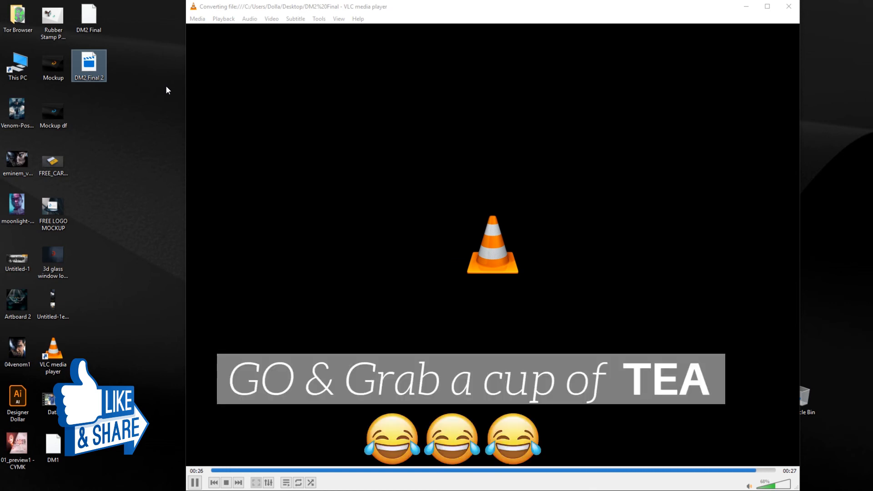
pyautogui.click(789, 7)
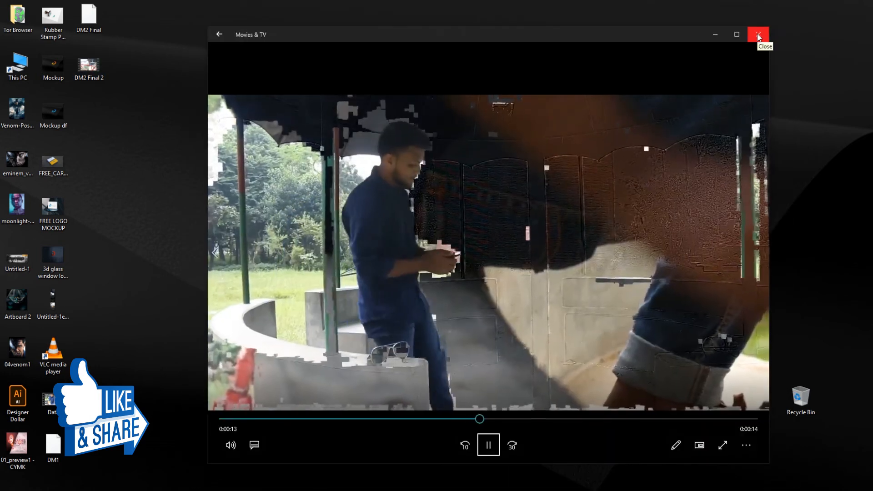
pyautogui.click(758, 34)
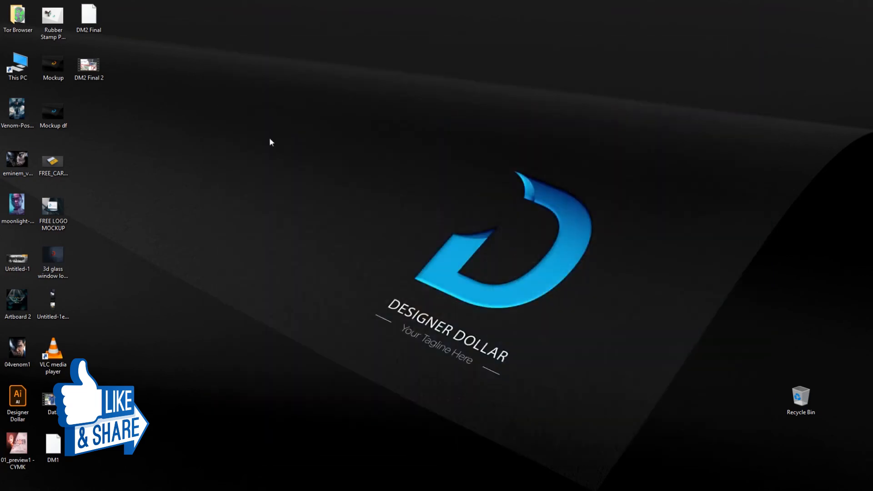
# Bring DM2 Final 2 from the desktop into Premiere Pro, placing it on track V1 of Sequence 01 after the original clips.
pyautogui.moveTo(90, 72); pyautogui.dragTo(556, 437)
# Play the original clips and the DM2 Final 2 clip in Sequence 01 to compare the footage before and after datamoshing.
pyautogui.click(408, 391)
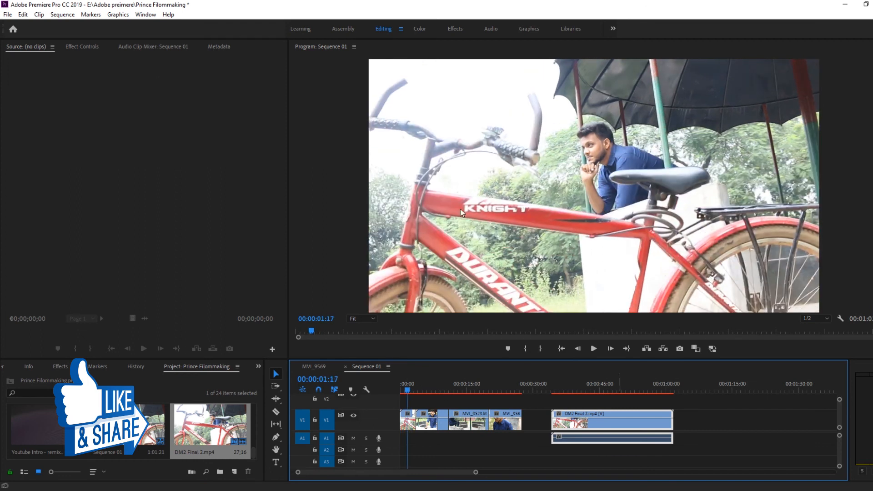
pyautogui.press('space')
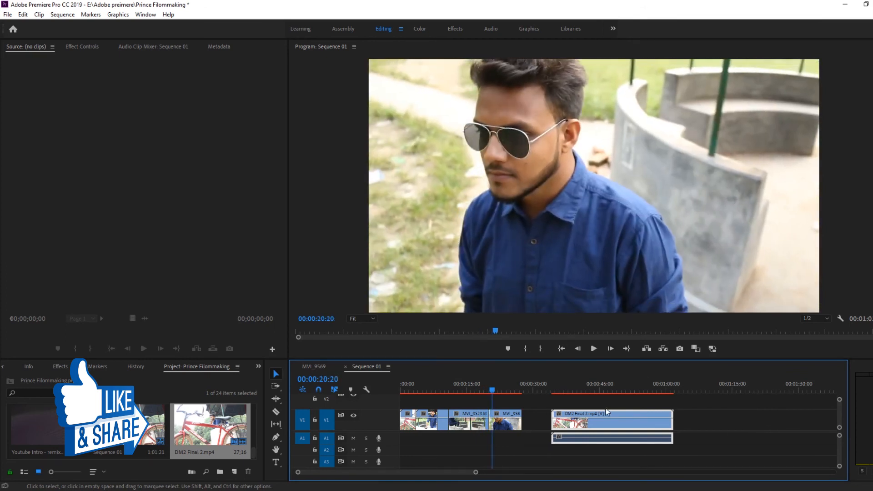
pyautogui.click(553, 390)
pyautogui.press('space')
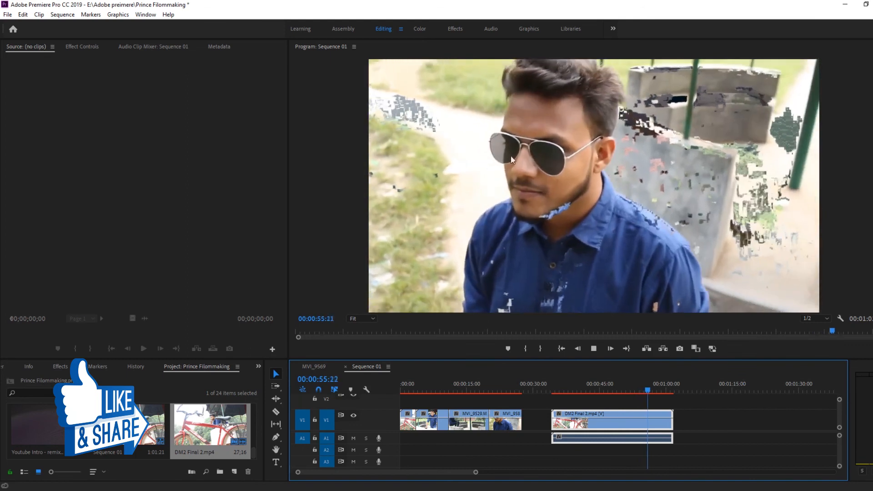
pyautogui.press('space')
pyautogui.click(579, 391)
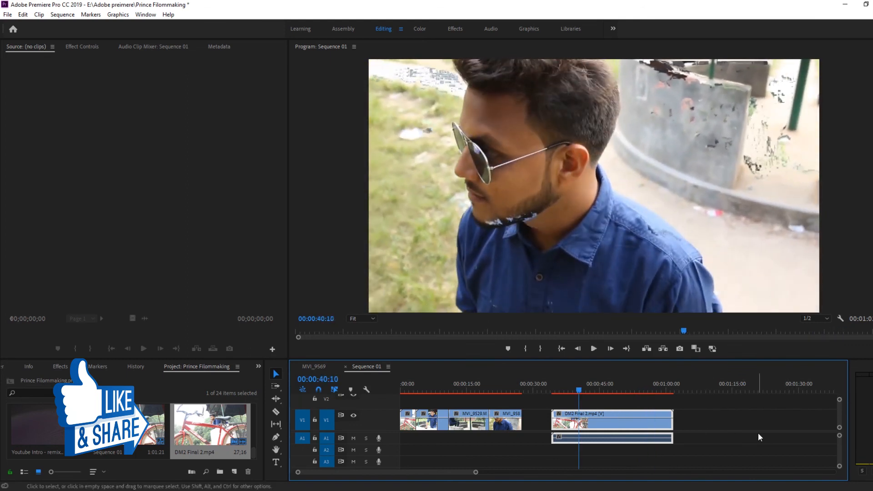